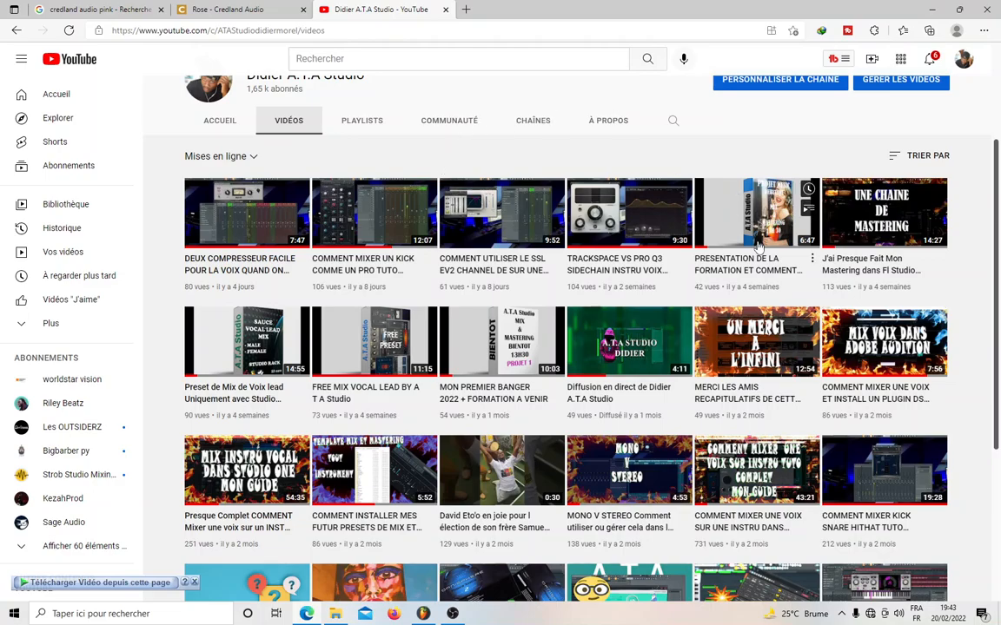
- Switch to FL Studio, close the playlist, and place the expanded Pink plugin window beside the mixer
{"action": "left_click", "coordinate": [932, 9]}
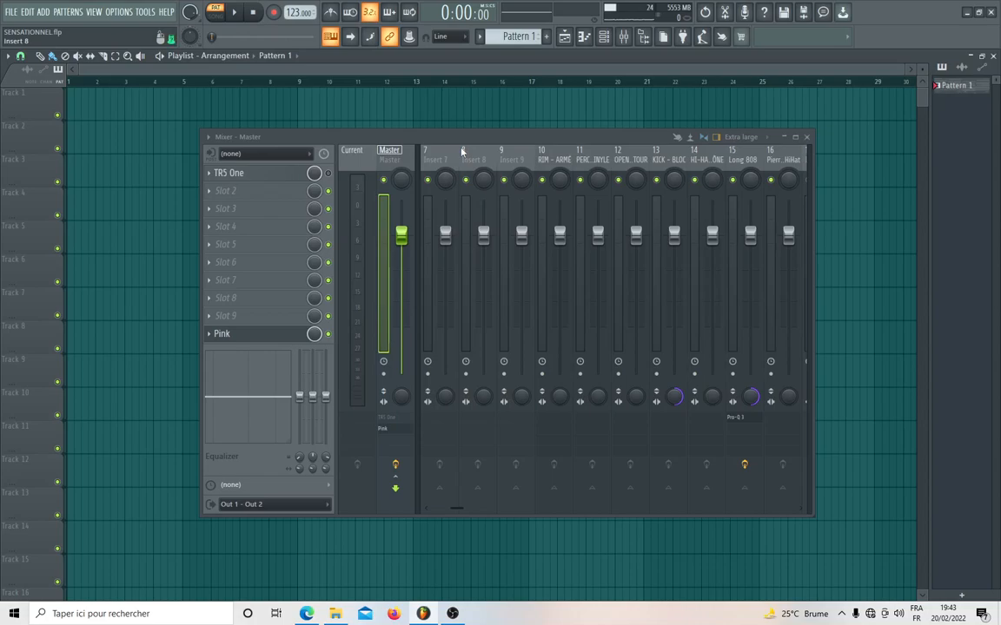
{"action": "left_click", "coordinate": [993, 57]}
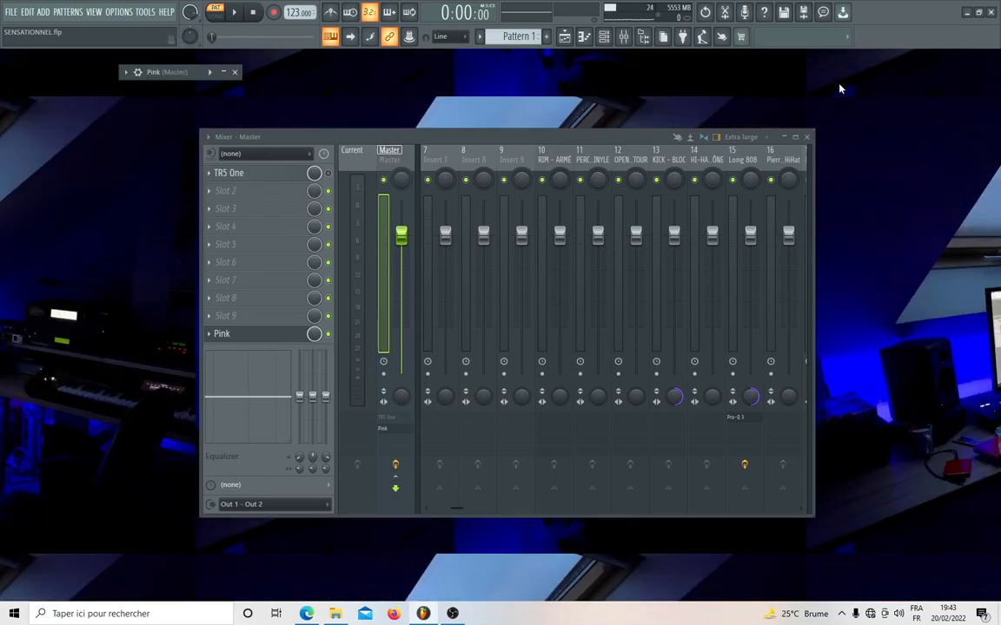
{"action": "left_click", "coordinate": [140, 74]}
{"action": "left_click_drag", "start_coordinate": [435, 136], "coordinate": [526, 142]}
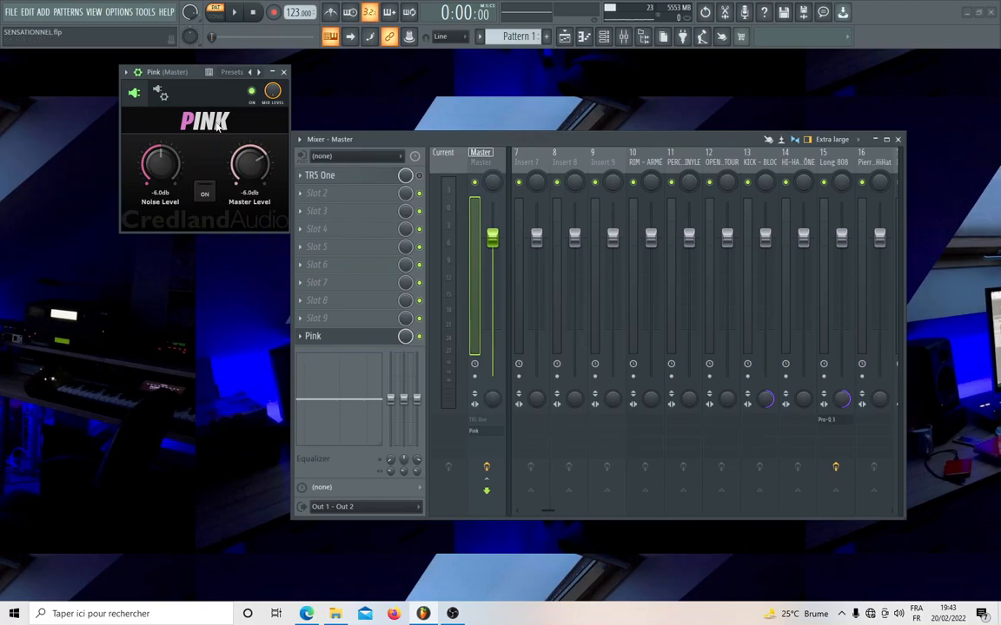
{"action": "left_click_drag", "start_coordinate": [187, 73], "coordinate": [124, 131]}
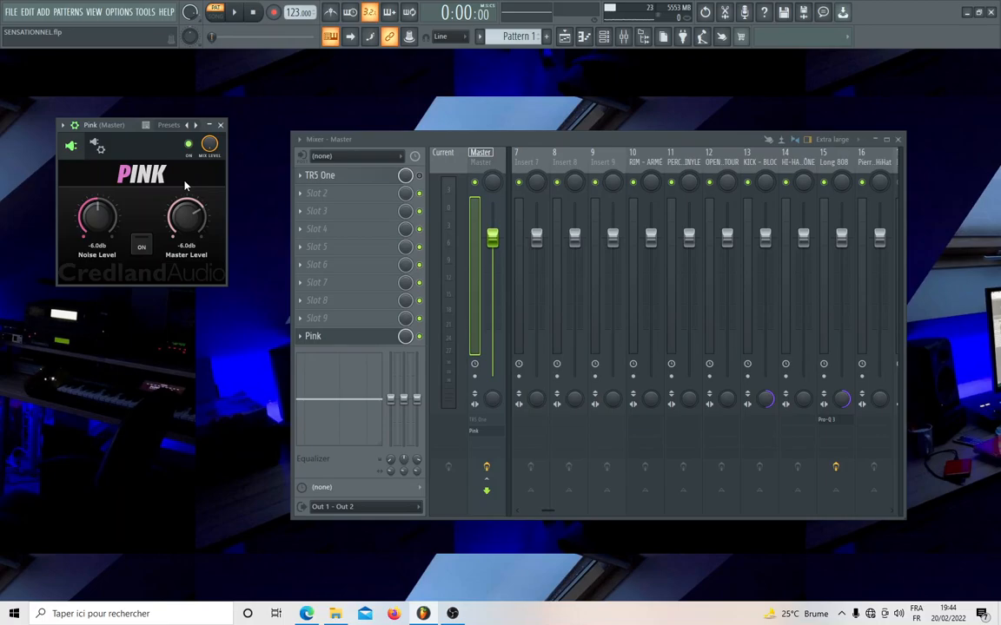
- Select mixer track Insert 8 and widen the mixer window to show more tracks
{"action": "right_click", "coordinate": [559, 163]}
{"action": "left_click", "coordinate": [561, 163]}
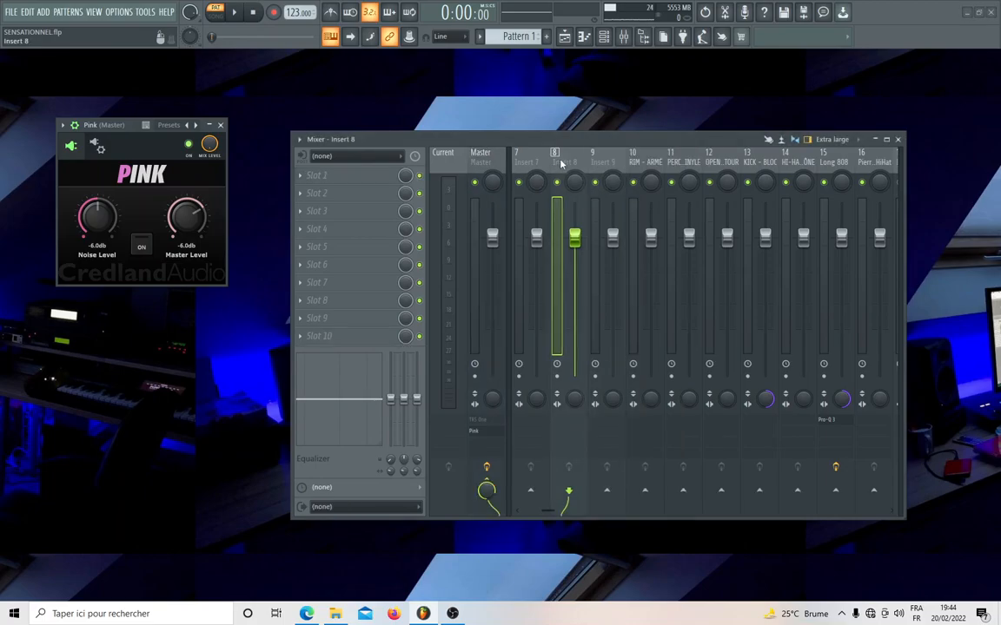
{"action": "scroll", "coordinate": [560, 163], "scroll_direction": "up", "scroll_amount": 6}
{"action": "scroll", "coordinate": [616, 164], "scroll_direction": "down", "scroll_amount": 1}
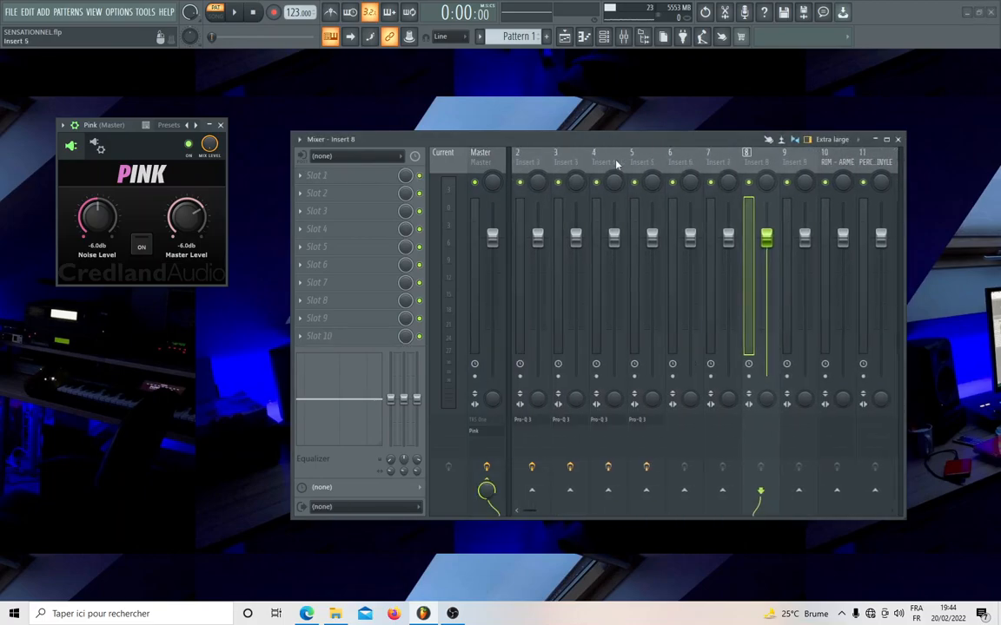
{"action": "left_click_drag", "start_coordinate": [291, 192], "coordinate": [152, 190]}
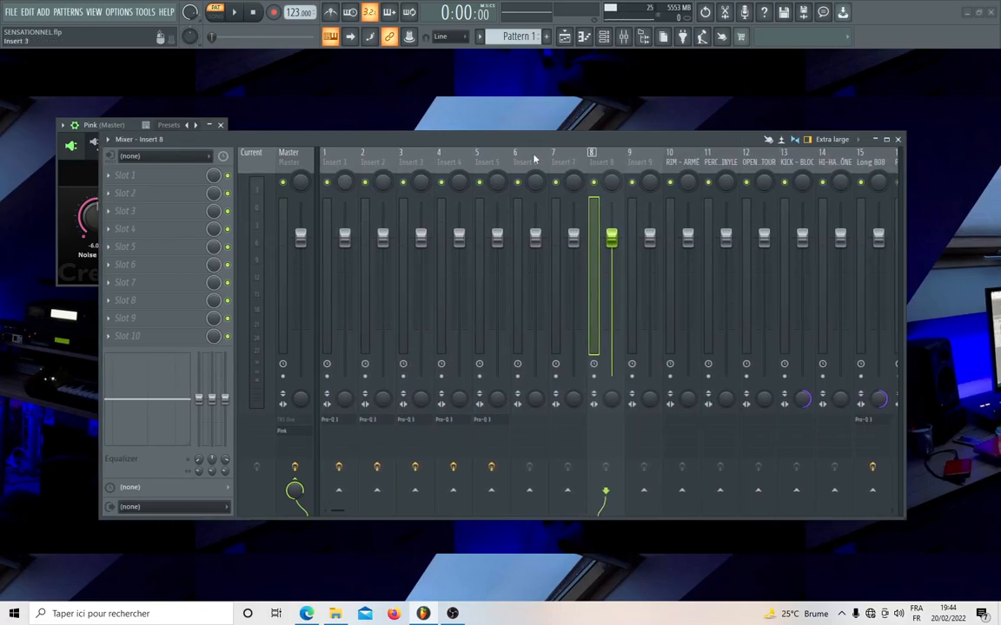
- Mute mixer tracks 1 to 6 and 10 to 16, and reactivate all tracks by toggling solo on Insert 1
{"action": "scroll", "coordinate": [521, 174], "scroll_direction": "down", "scroll_amount": 9}
{"action": "left_click_drag", "start_coordinate": [559, 190], "coordinate": [333, 185]}
{"action": "scroll", "coordinate": [475, 174], "scroll_direction": "up", "scroll_amount": 12}
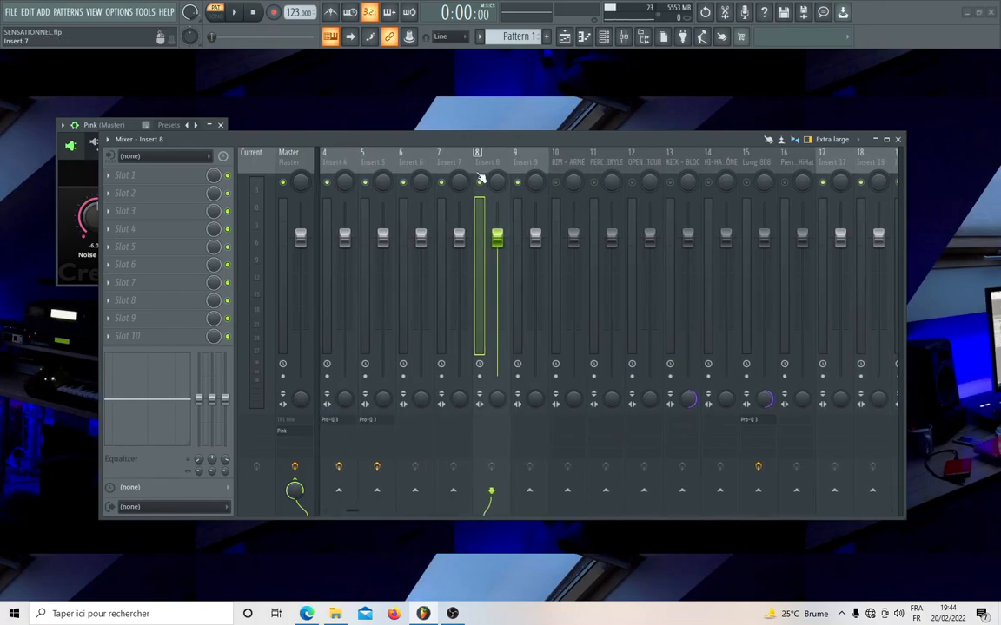
{"action": "scroll", "coordinate": [474, 174], "scroll_direction": "up", "scroll_amount": 3}
{"action": "left_click_drag", "start_coordinate": [352, 190], "coordinate": [562, 188]}
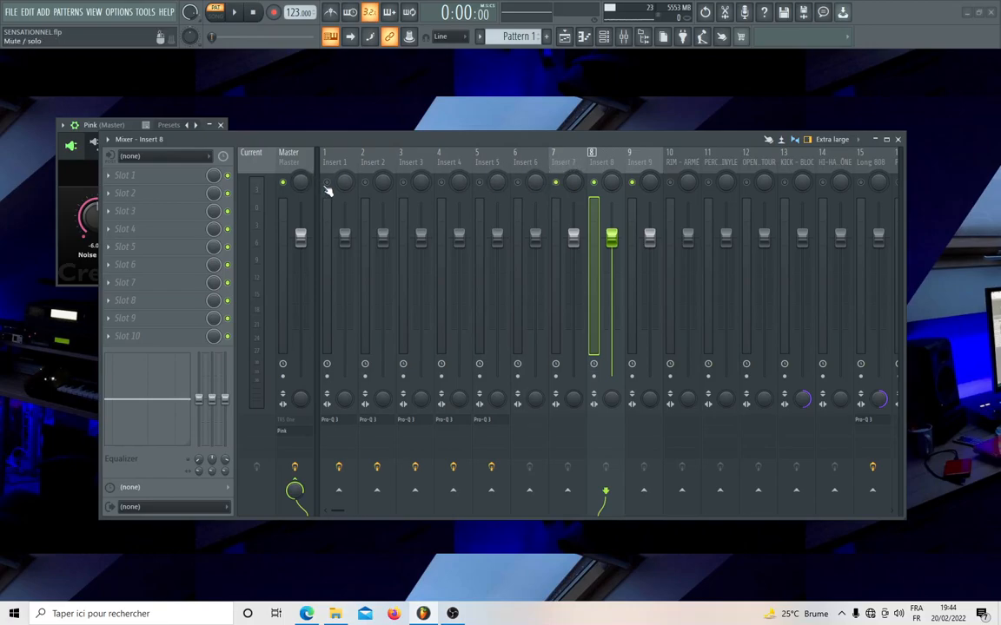
{"action": "right_click", "coordinate": [327, 185]}
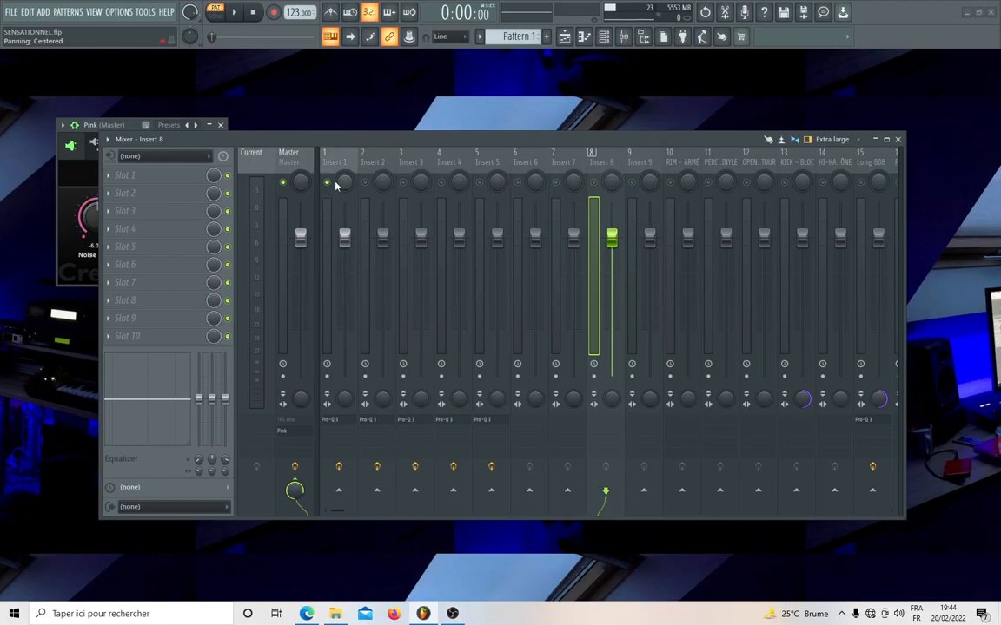
{"action": "right_click", "coordinate": [327, 185]}
- Play the full pattern and narrow the mixer so the Pink plugin is uncovered
{"action": "key", "text": "space"}
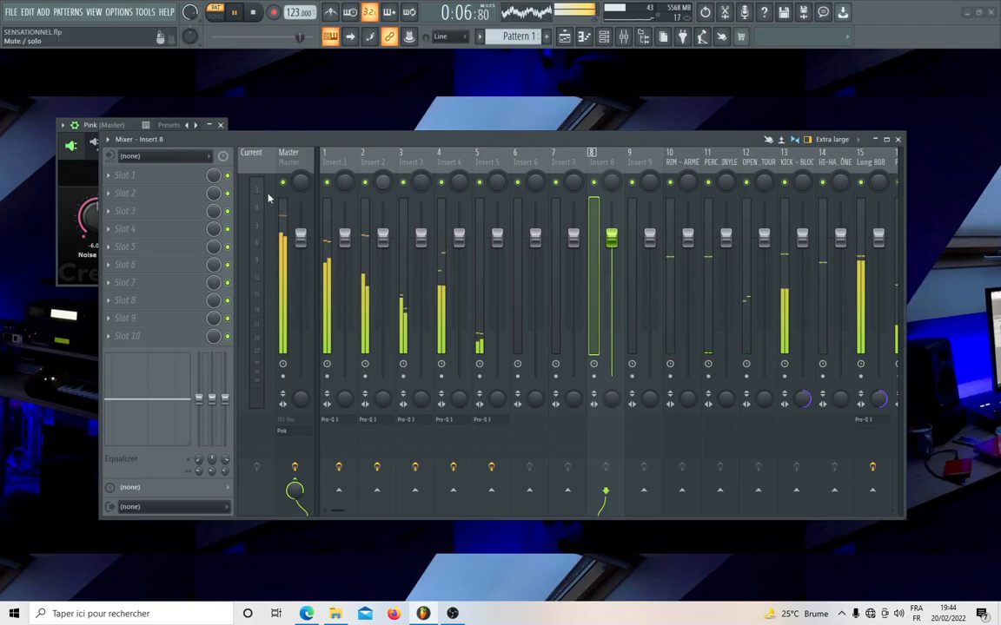
{"action": "left_click_drag", "start_coordinate": [204, 138], "coordinate": [369, 145]}
{"action": "key", "text": "space"}
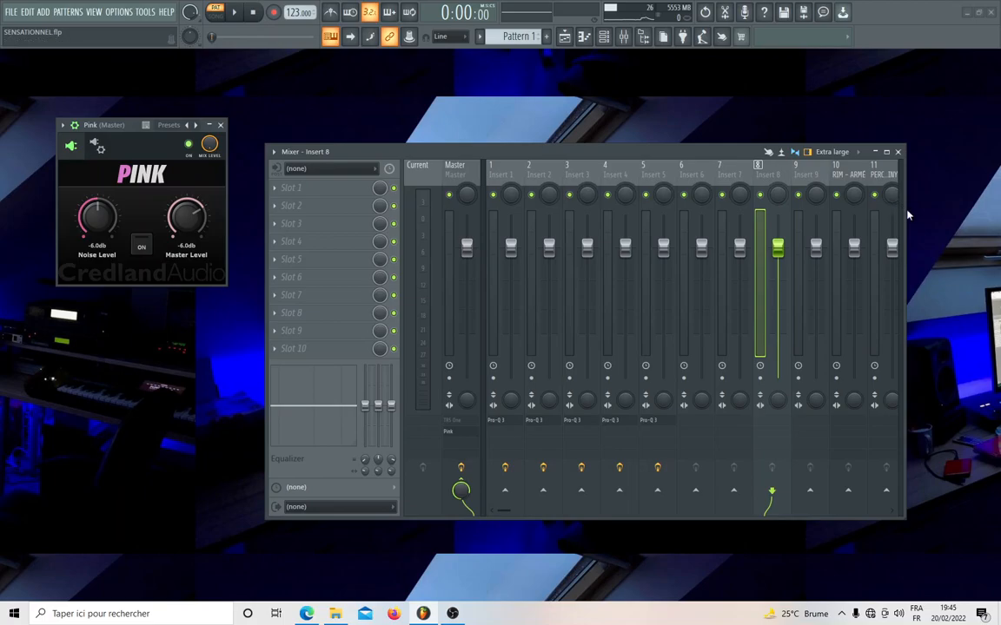
- Mute the drum and 808 mixer tracks 10 to 15
{"action": "scroll", "coordinate": [734, 165], "scroll_direction": "down", "scroll_amount": 3}
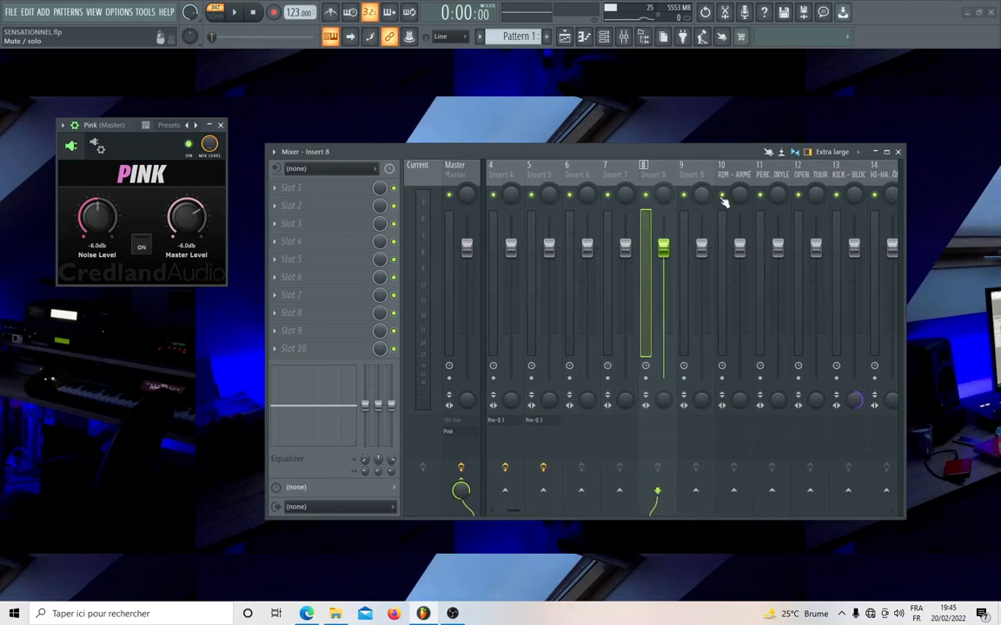
{"action": "scroll", "coordinate": [773, 196], "scroll_direction": "down", "scroll_amount": 6}
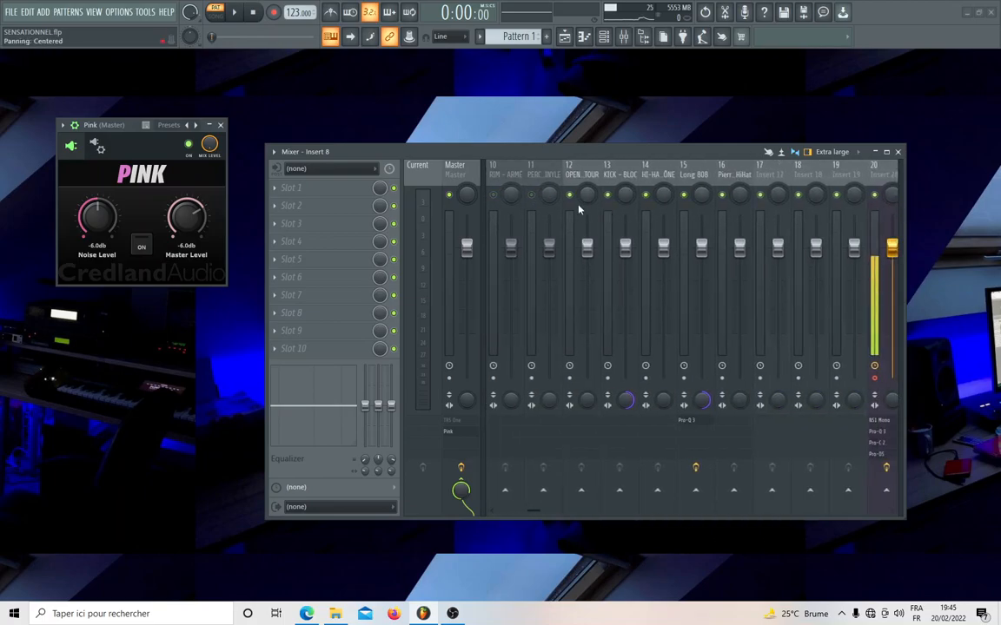
{"action": "left_click", "coordinate": [608, 196]}
{"action": "left_click", "coordinate": [647, 196]}
{"action": "left_click", "coordinate": [685, 196]}
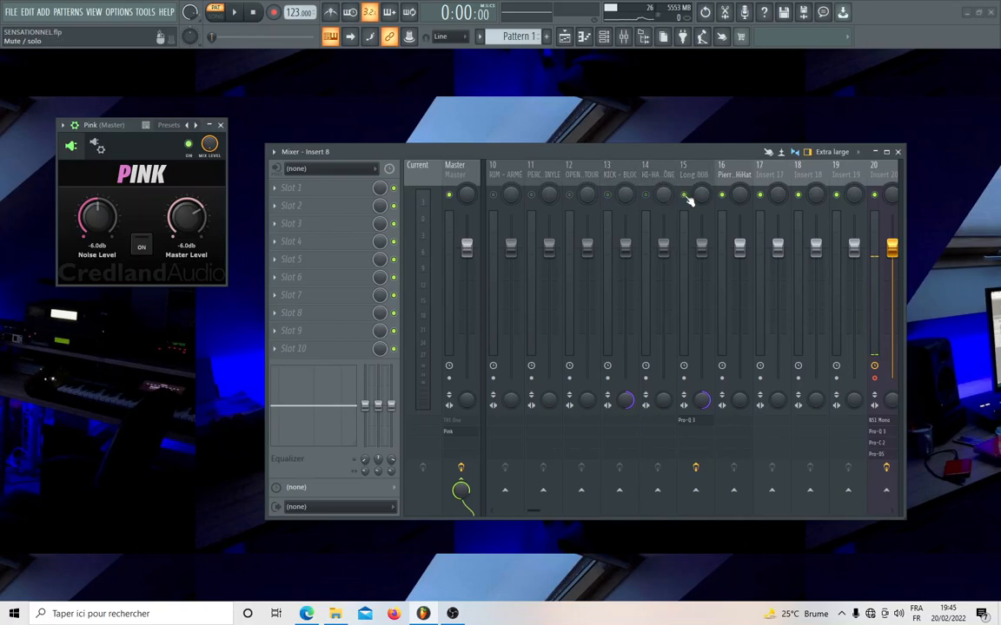
- Mute mixer tracks Insert 2 to Insert 5, leaving Insert 1 active
{"action": "scroll", "coordinate": [687, 182], "scroll_direction": "up", "scroll_amount": 9}
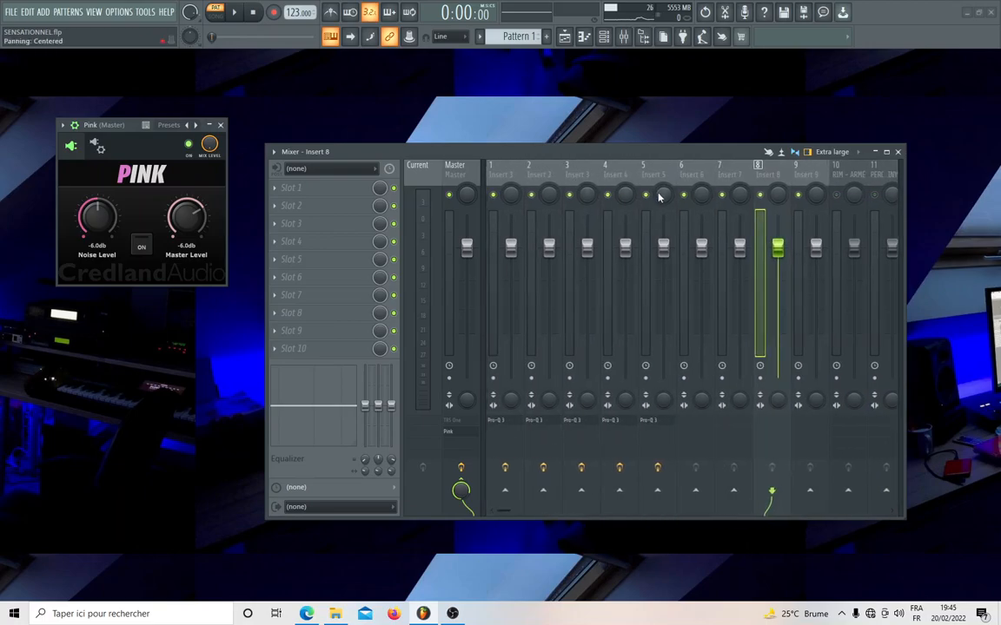
{"action": "left_click", "coordinate": [645, 197]}
{"action": "left_click", "coordinate": [608, 196]}
{"action": "left_click", "coordinate": [569, 196]}
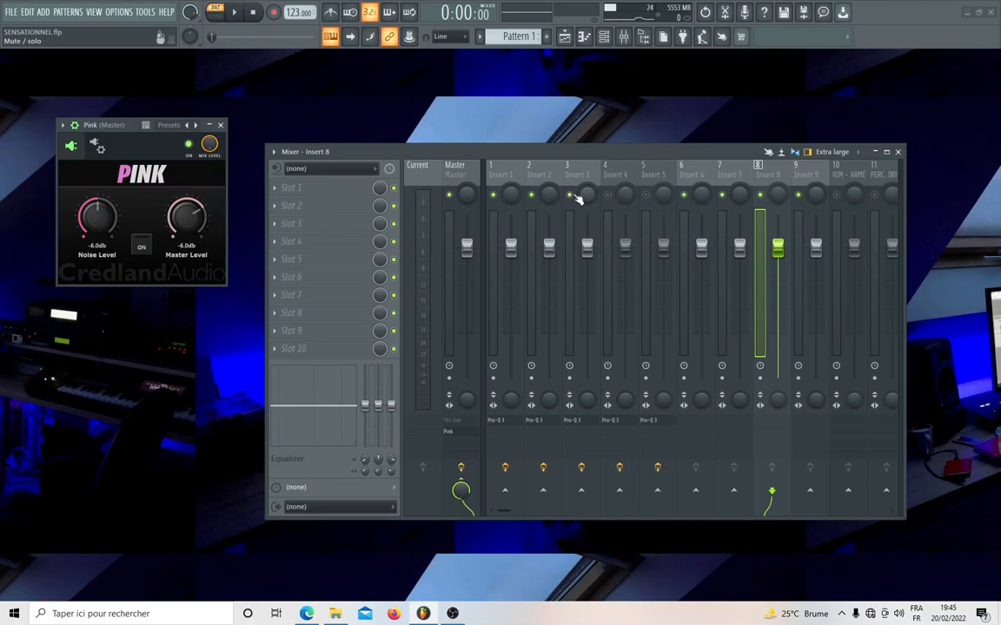
{"action": "left_click", "coordinate": [532, 196]}
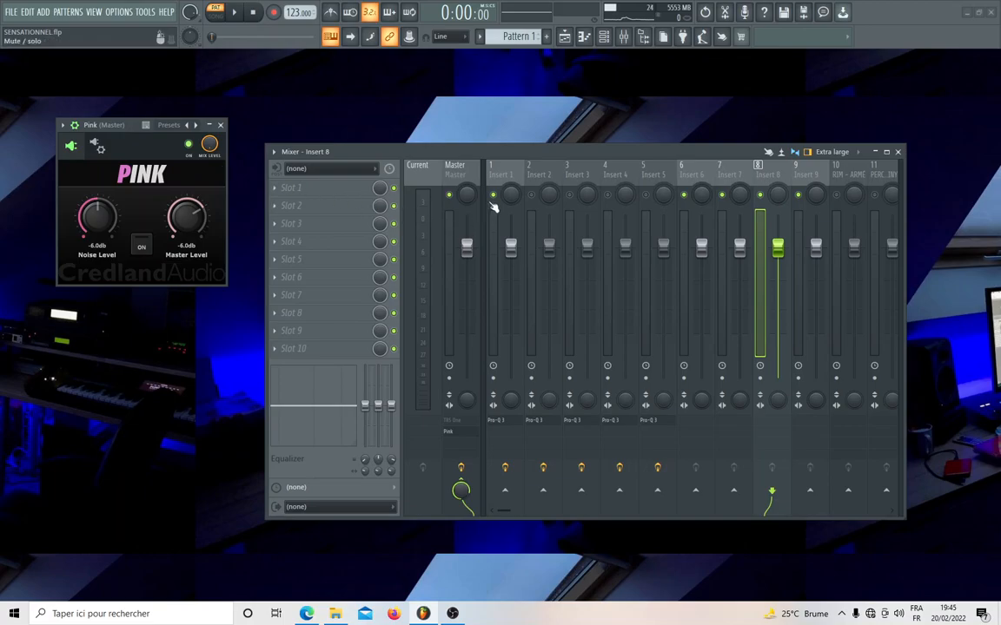
- Play the pattern briefly to hear Insert 1 alone, with that track selected
{"action": "key", "text": "space"}
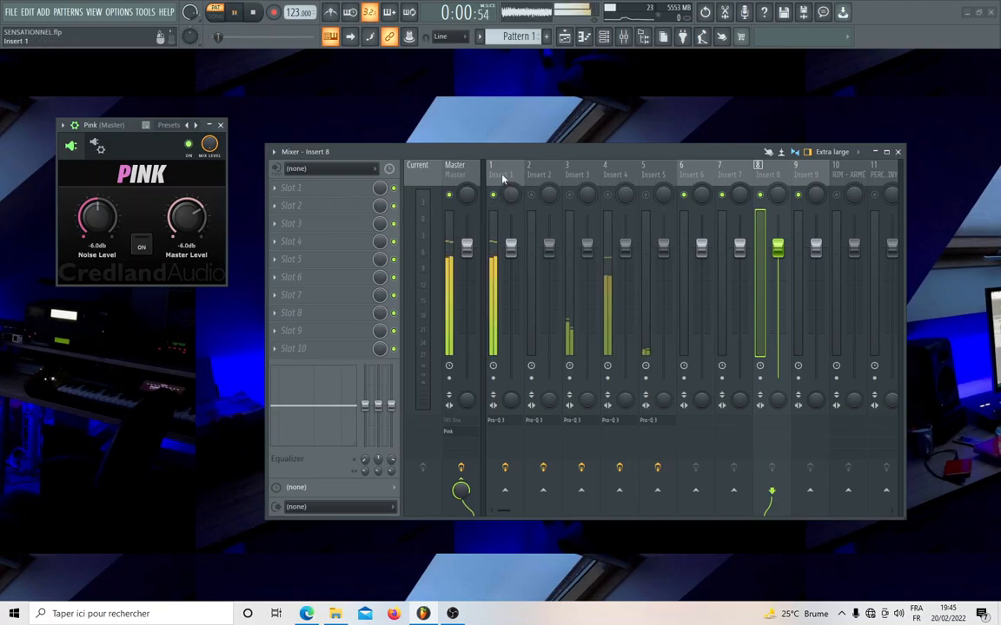
{"action": "left_click", "coordinate": [502, 178]}
{"action": "key", "text": "space"}
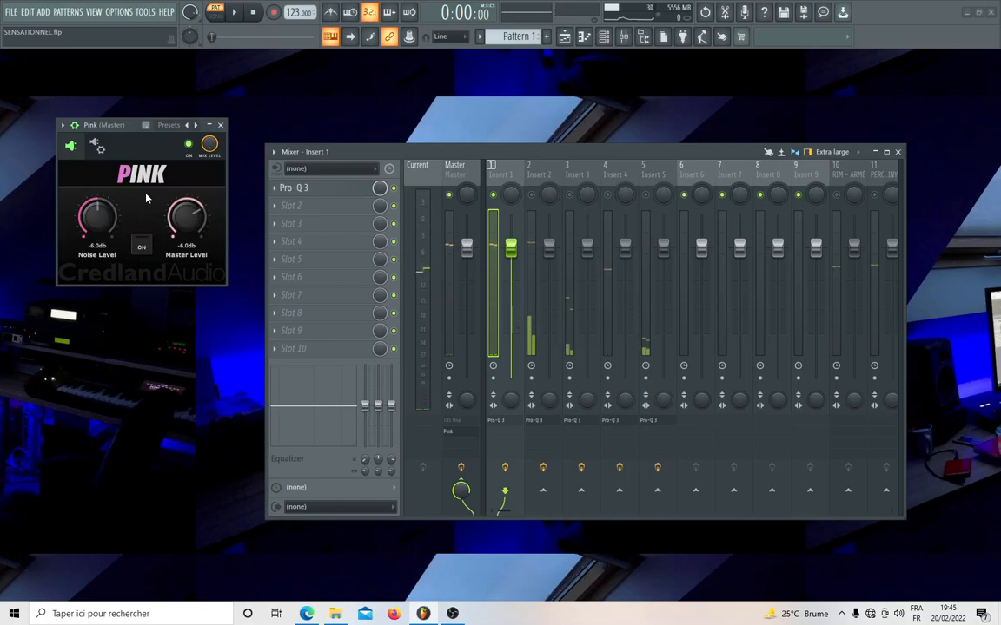
- Hide the Pink plugin's detailed settings and make its window detached
{"action": "left_click", "coordinate": [78, 124]}
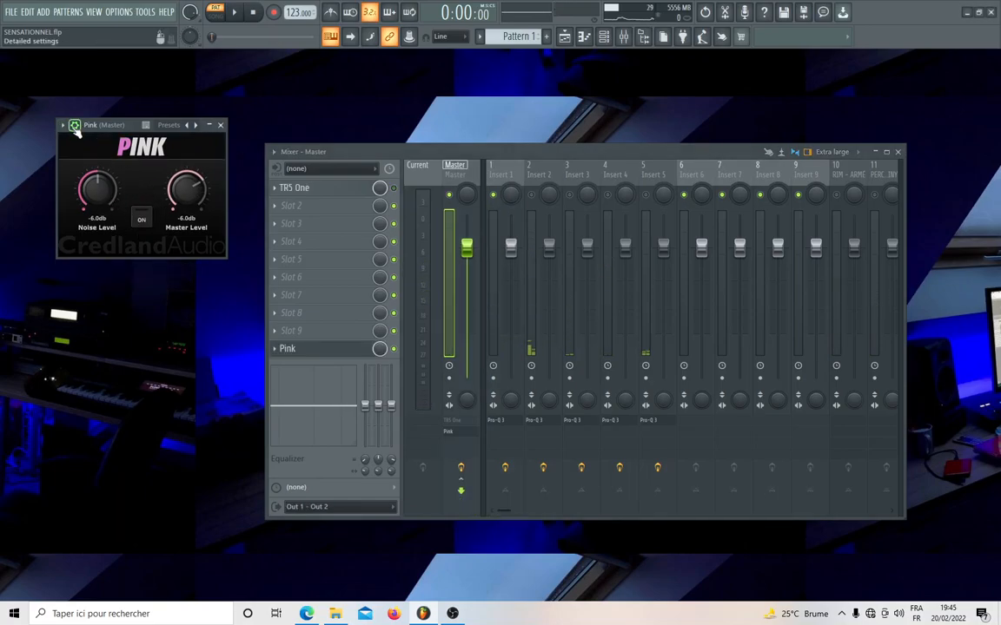
{"action": "left_click", "coordinate": [62, 126]}
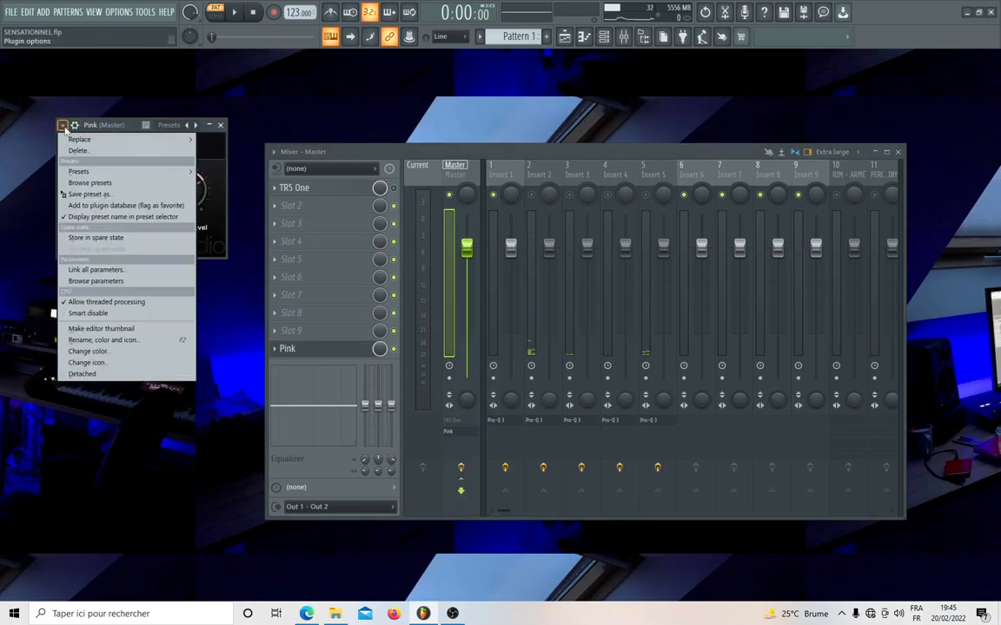
{"action": "left_click", "coordinate": [83, 373]}
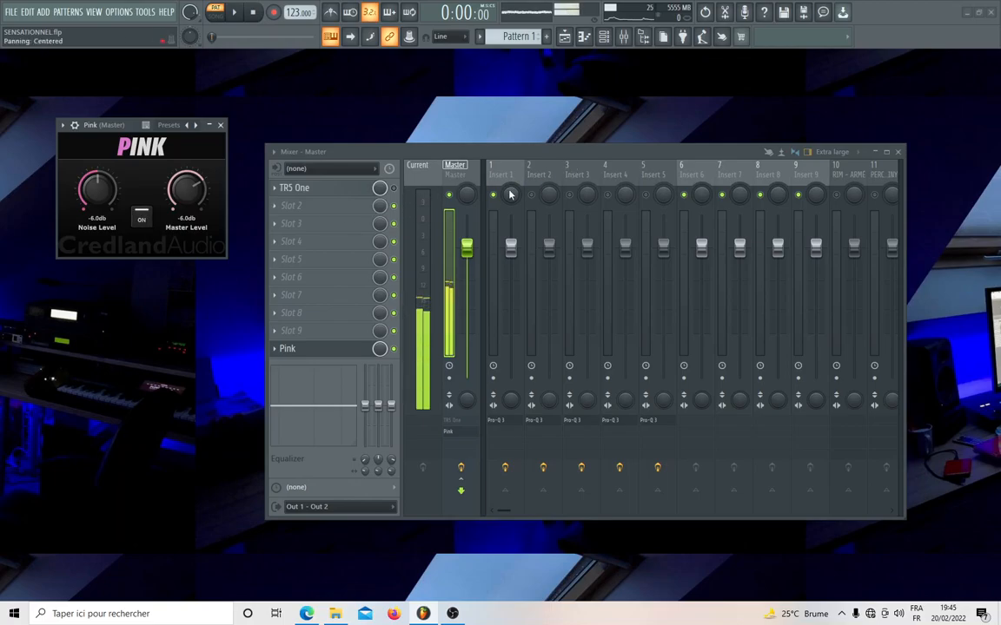
- Play the pattern against the pink noise and lower Insert 1's volume to about -13 dB
{"action": "key", "text": "space"}
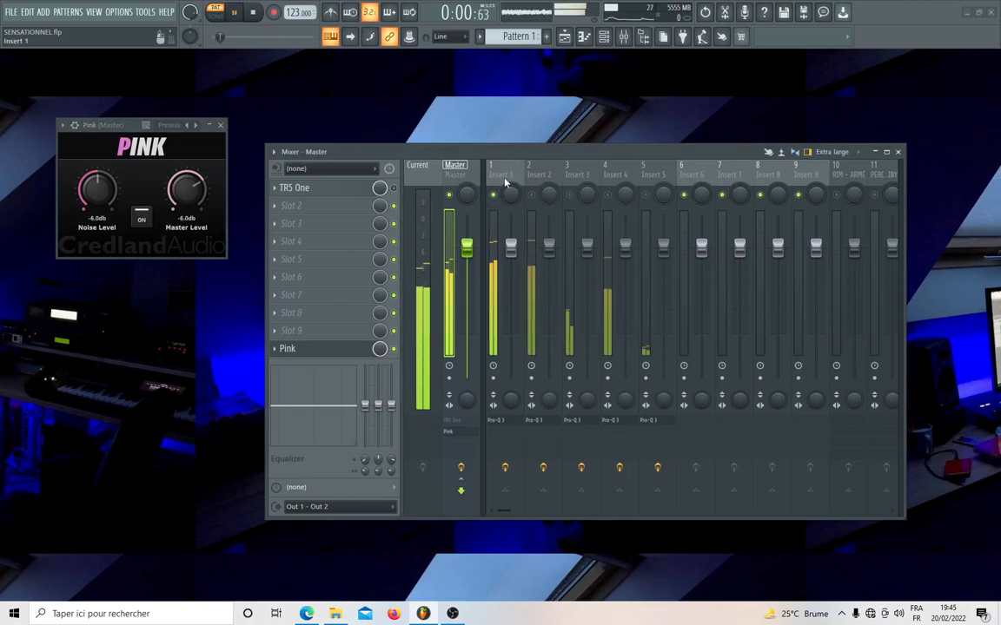
{"action": "left_click", "coordinate": [504, 213]}
{"action": "left_click_drag", "start_coordinate": [504, 213], "coordinate": [504, 278]}
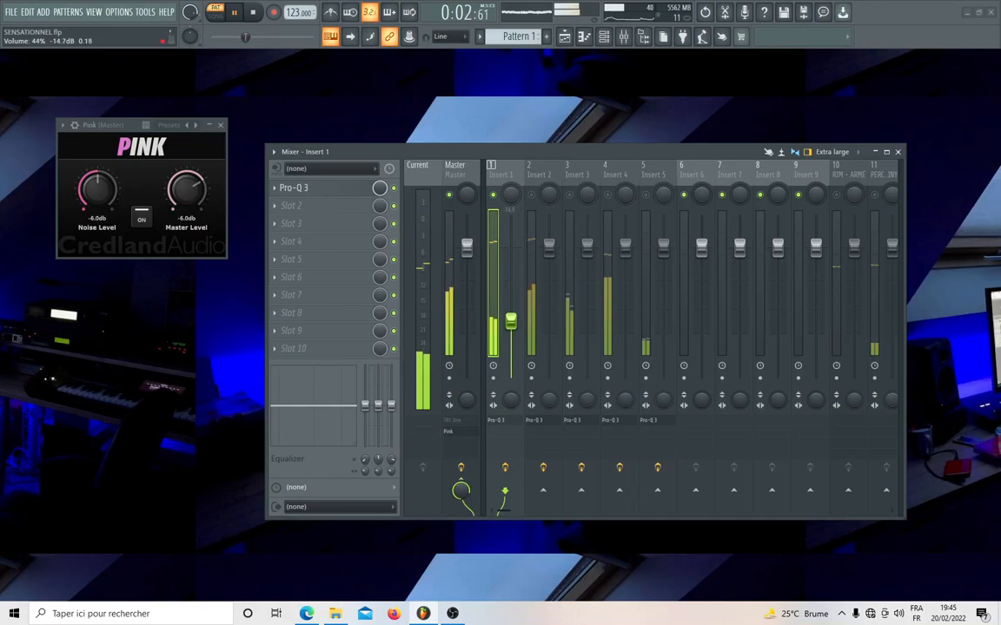
{"action": "left_click_drag", "start_coordinate": [511, 317], "coordinate": [510, 314]}
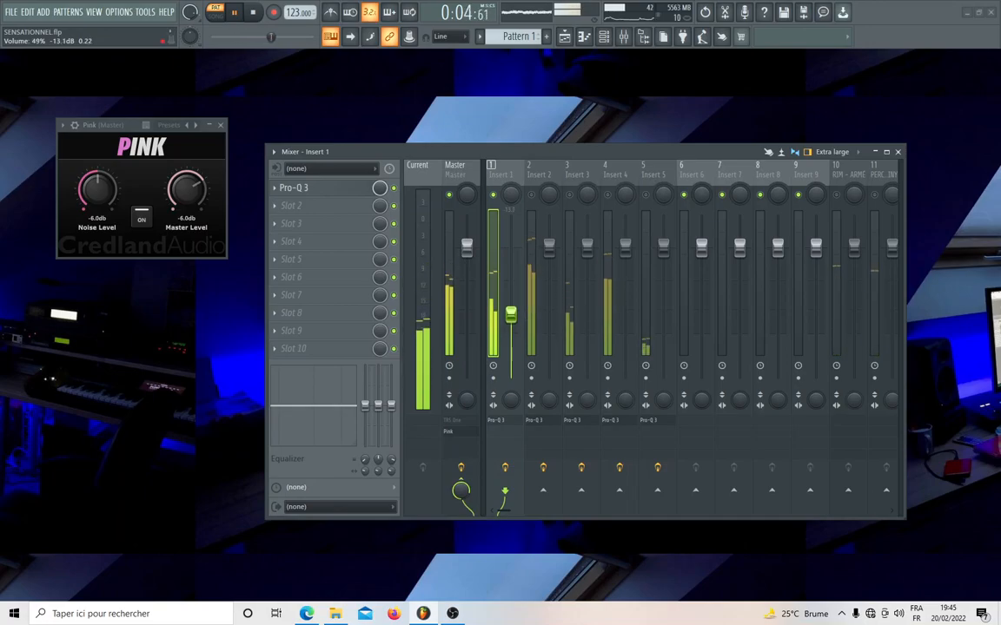
{"action": "key", "text": "space"}
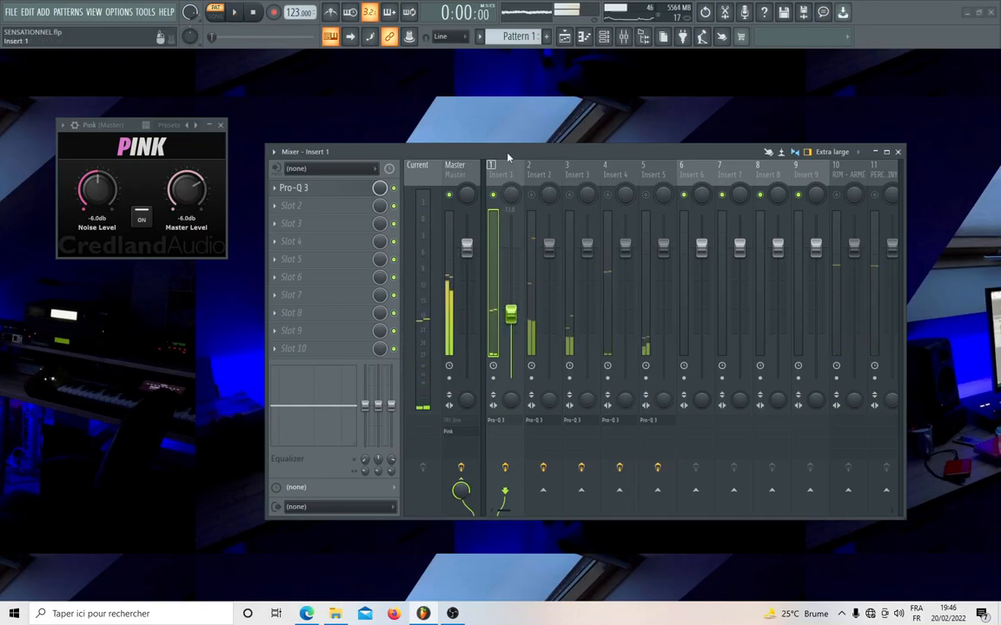
- Switch the pink noise off and on again, and lower Insert 1's volume to about -15 dB during playback
{"action": "left_click", "coordinate": [142, 216]}
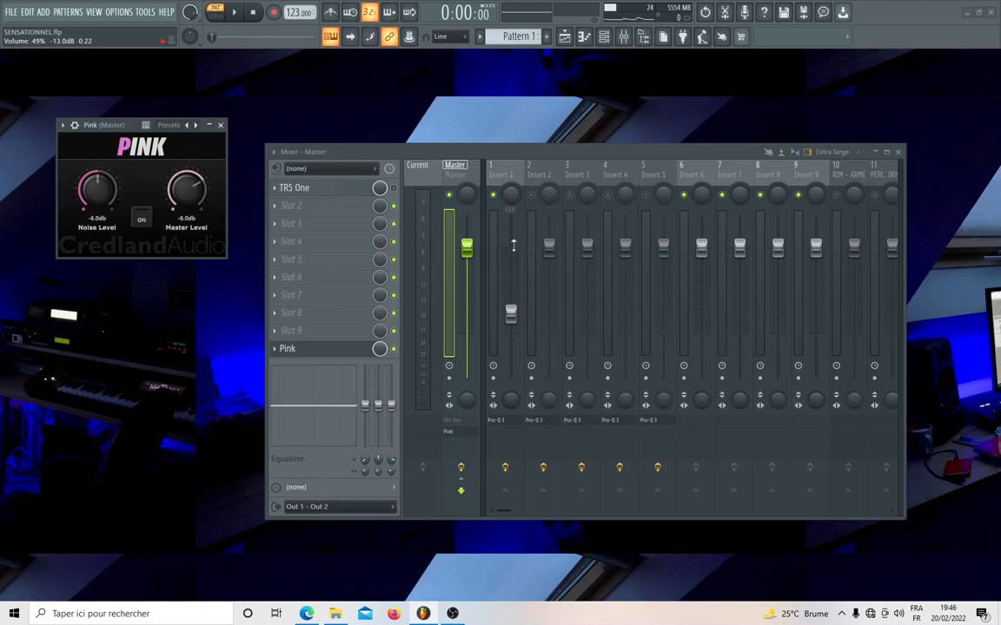
{"action": "left_click", "coordinate": [487, 154]}
{"action": "left_click", "coordinate": [141, 219]}
{"action": "key", "text": "space"}
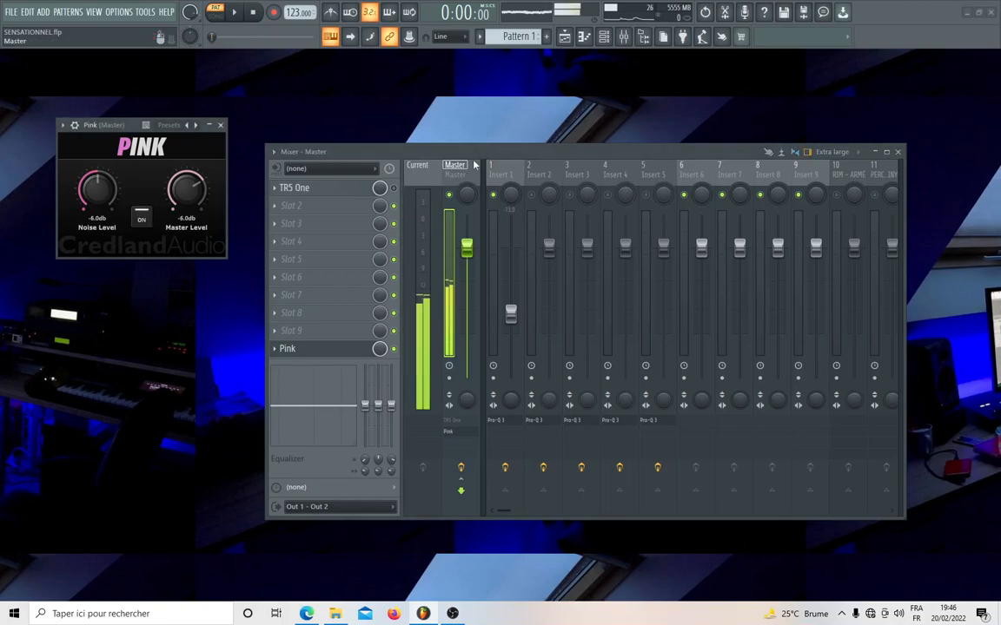
{"action": "left_click_drag", "start_coordinate": [511, 313], "coordinate": [510, 322]}
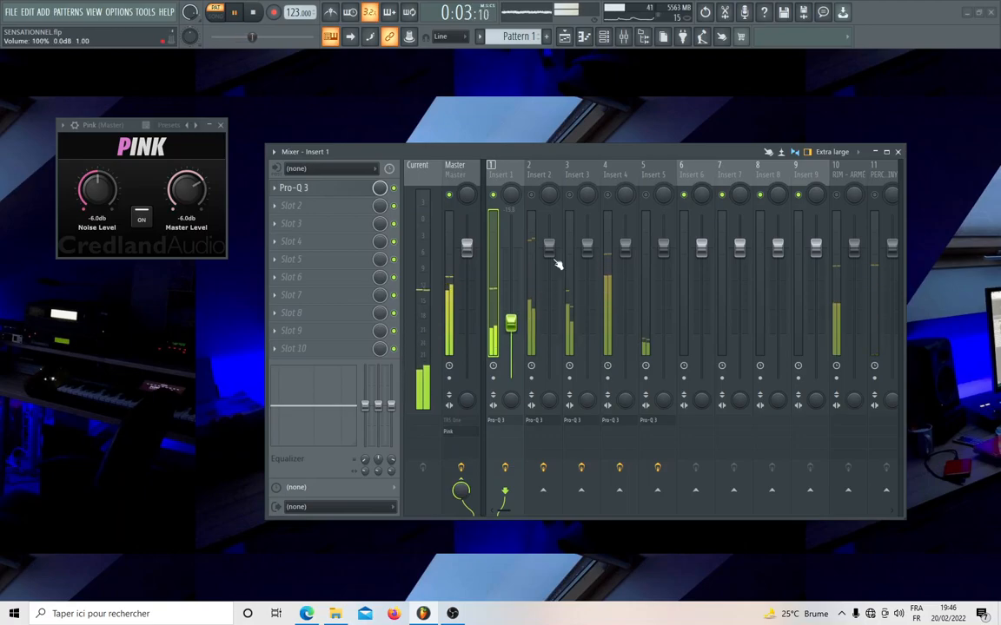
- Solo Insert 2 and lower its volume to about -12 dB against the pink noise
{"action": "left_click", "coordinate": [493, 196]}
{"action": "right_click", "coordinate": [532, 197]}
{"action": "left_click", "coordinate": [533, 195]}
{"action": "left_click", "coordinate": [533, 197]}
{"action": "left_click", "coordinate": [540, 208]}
{"action": "left_click_drag", "start_coordinate": [549, 249], "coordinate": [549, 310]}
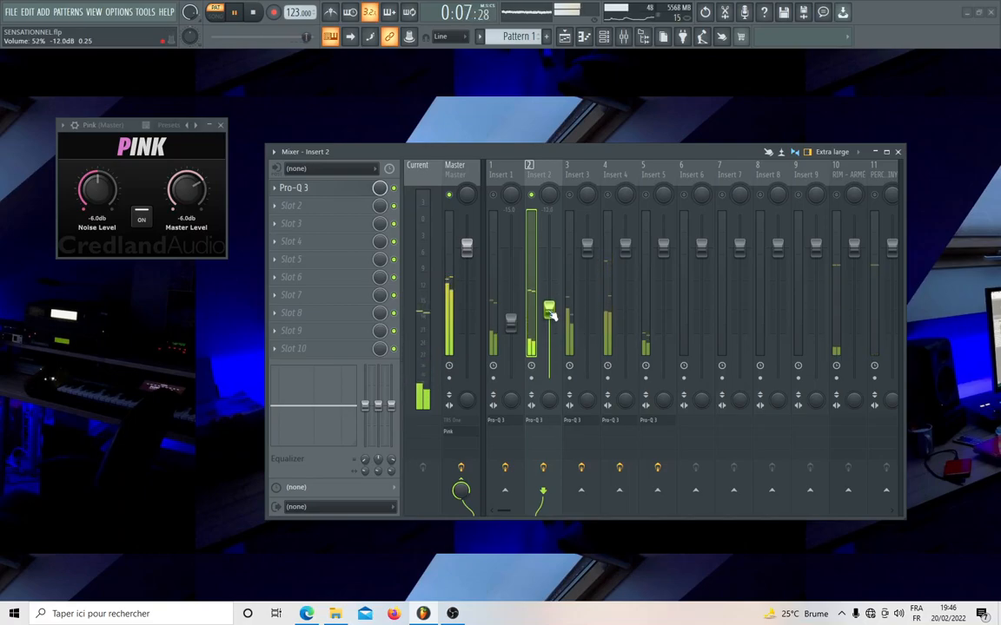
- Solo Insert 3 and lower its volume to about -8.9 dB against the pink noise
{"action": "left_click", "coordinate": [578, 198]}
{"action": "key", "text": "space"}
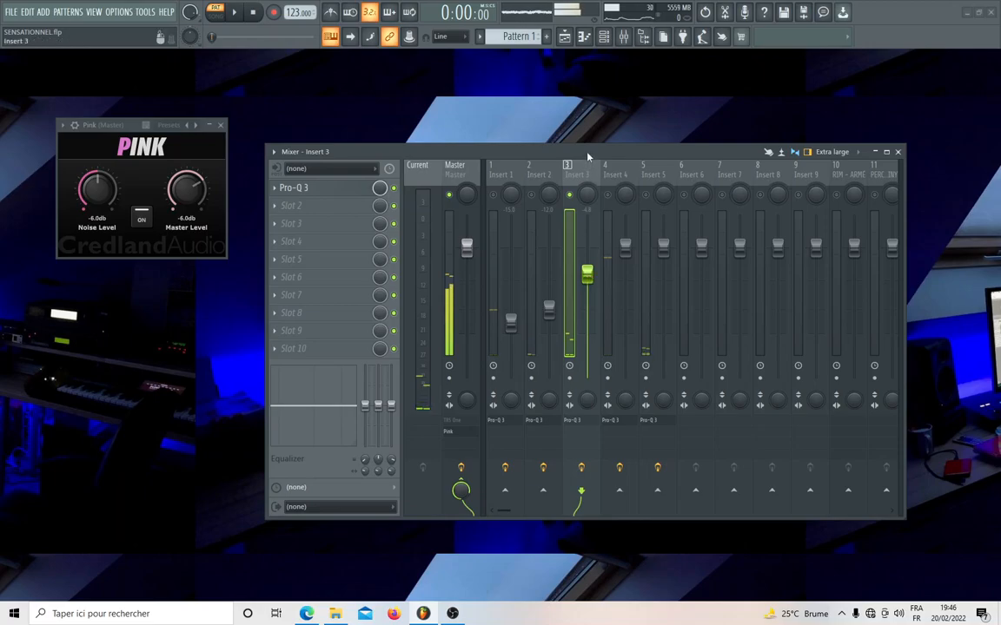
{"action": "key", "text": "space"}
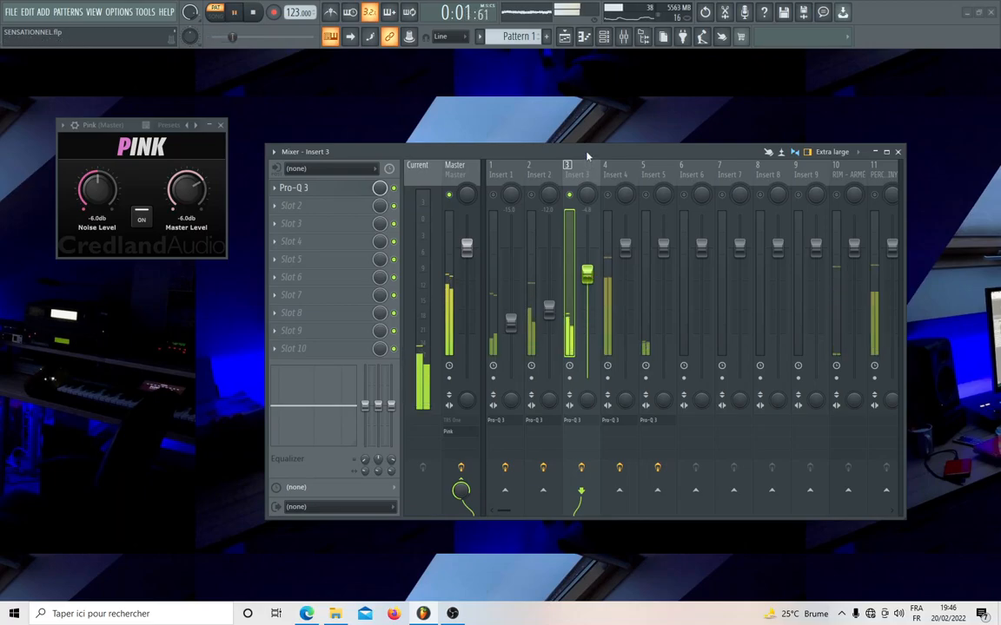
{"action": "left_click_drag", "start_coordinate": [590, 275], "coordinate": [588, 296]}
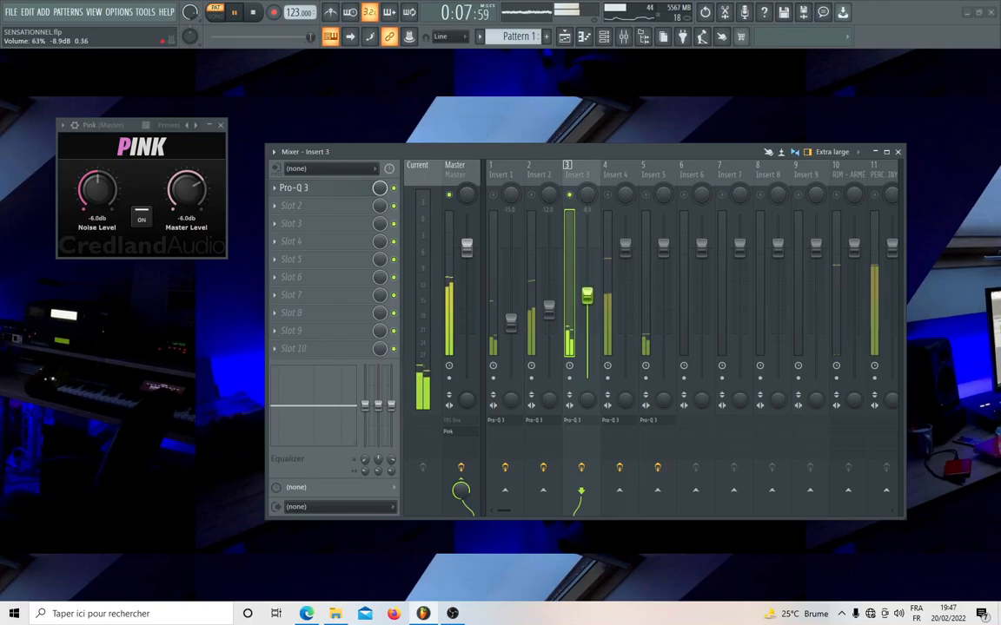
- Solo Insert 4 and lower its volume to about -13 dB against the pink noise
{"action": "left_click", "coordinate": [625, 249]}
{"action": "left_click_drag", "start_coordinate": [631, 255], "coordinate": [625, 310]}
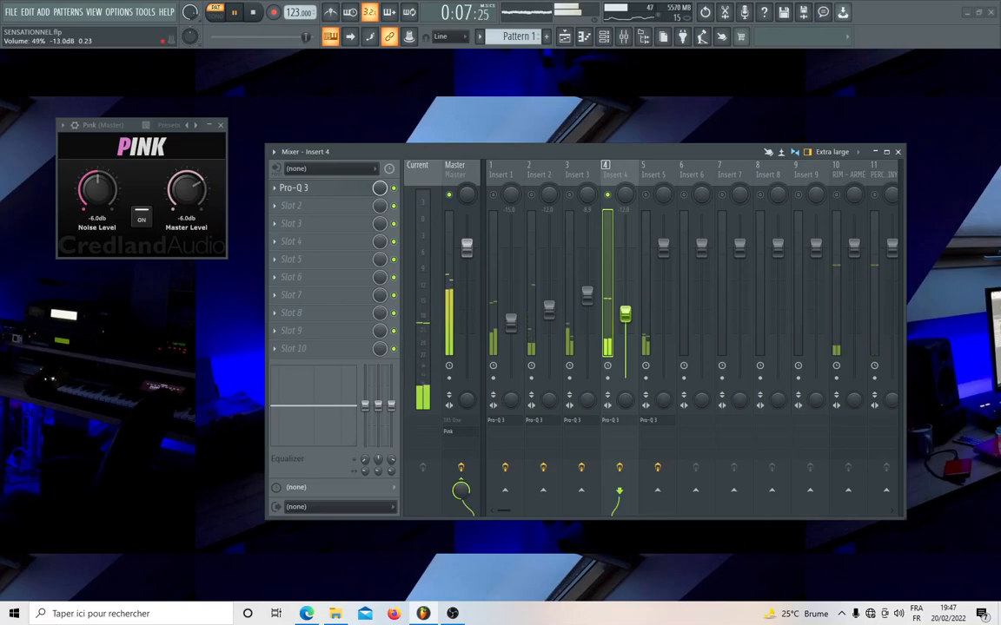
- Solo Insert 5 and lower its volume to about -7 dB against the pink noise
{"action": "left_click", "coordinate": [663, 249]}
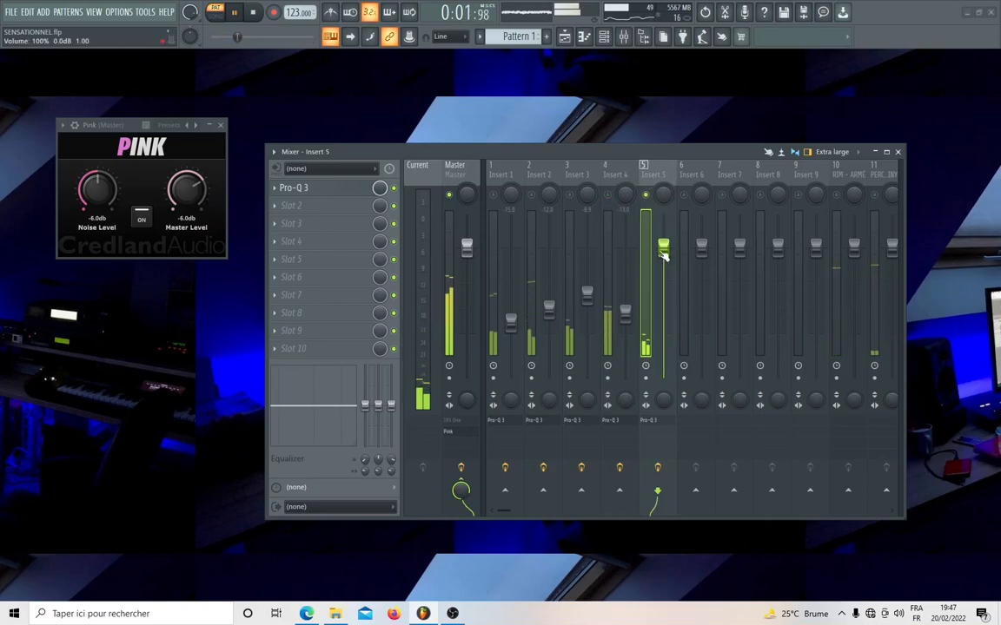
{"action": "left_click_drag", "start_coordinate": [663, 252], "coordinate": [663, 285]}
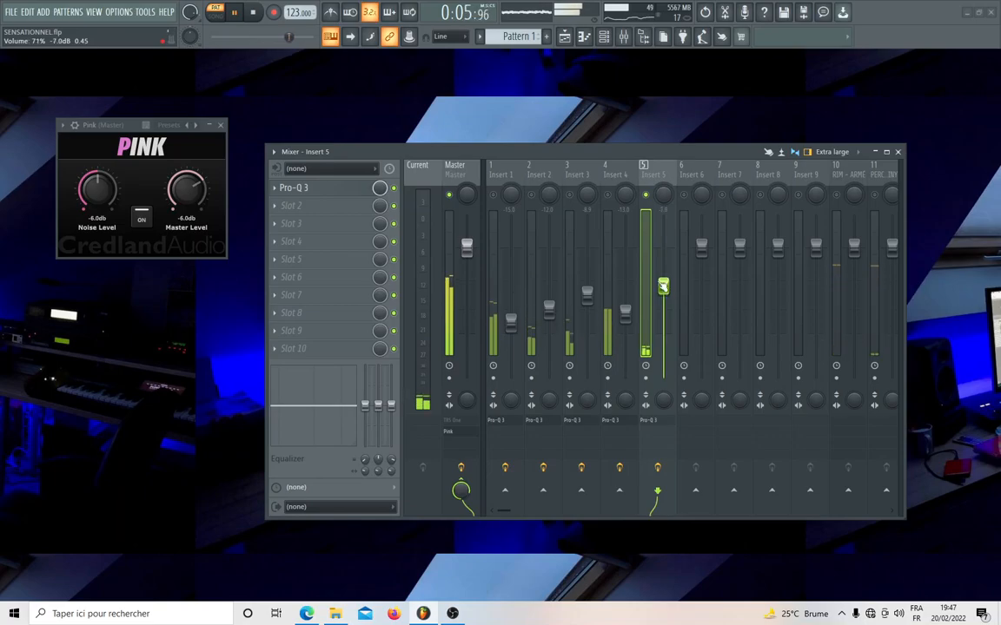
- Stop playback and switch off the pink noise
{"action": "scroll", "coordinate": [682, 169], "scroll_direction": "down", "scroll_amount": 8}
{"action": "scroll", "coordinate": [684, 178], "scroll_direction": "down", "scroll_amount": 7}
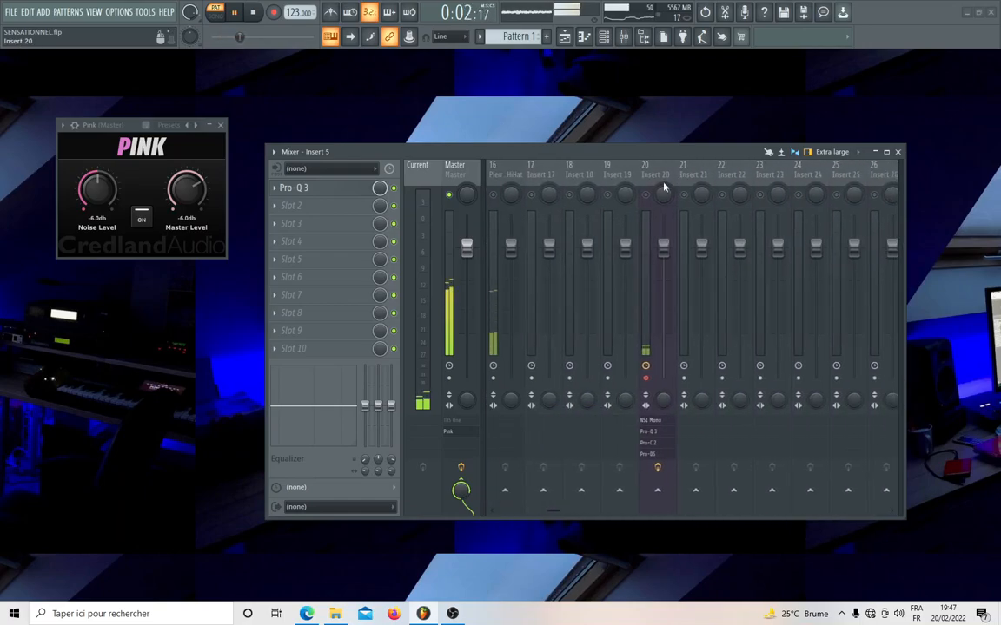
{"action": "scroll", "coordinate": [664, 181], "scroll_direction": "up", "scroll_amount": 6}
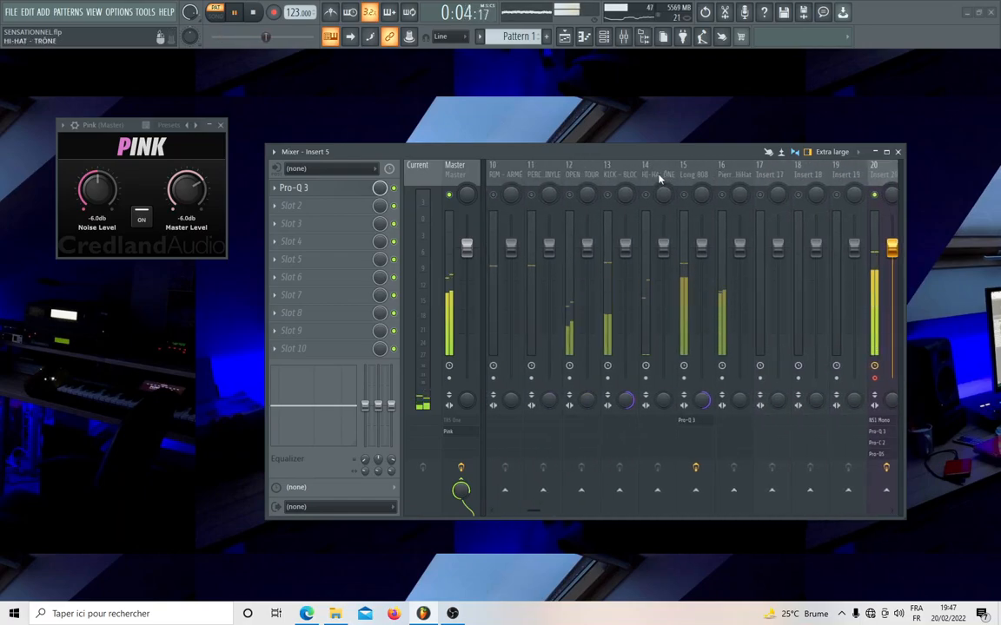
{"action": "key", "text": "space"}
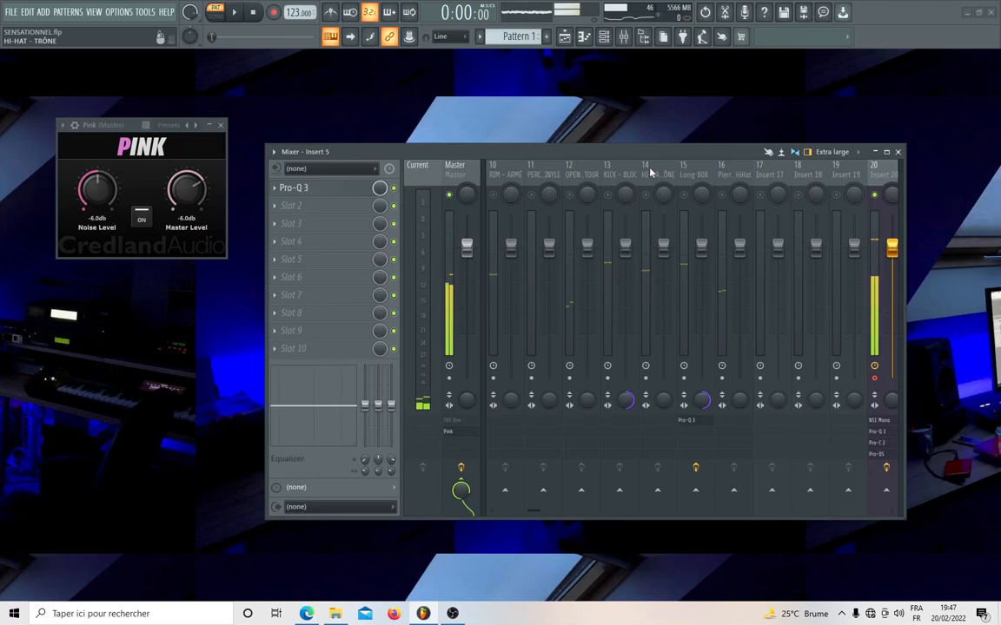
{"action": "left_click", "coordinate": [144, 219]}
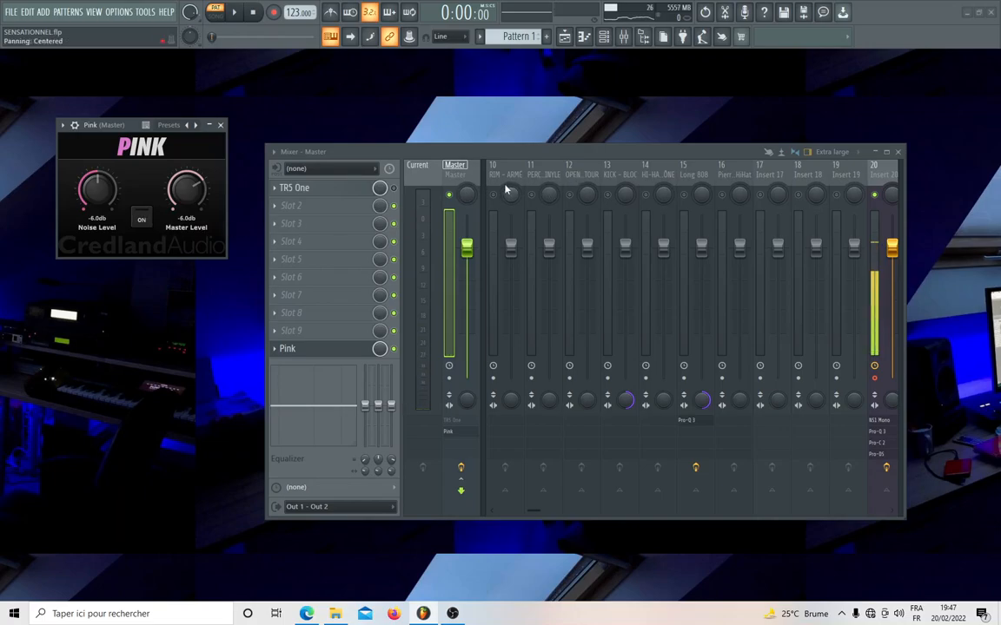
- Solo RIM - ARMÉ, restart playback with the pink noise on, and lower the track's volume to about -9 dB
{"action": "scroll", "coordinate": [512, 174], "scroll_direction": "up", "scroll_amount": 5}
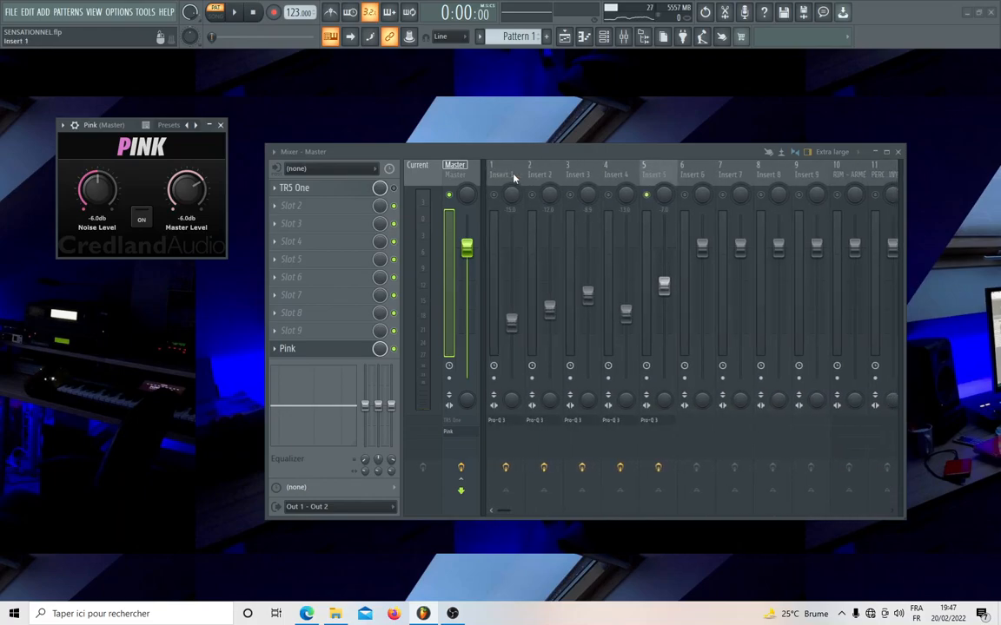
{"action": "scroll", "coordinate": [764, 172], "scroll_direction": "down", "scroll_amount": 5}
{"action": "scroll", "coordinate": [575, 180], "scroll_direction": "up", "scroll_amount": 5}
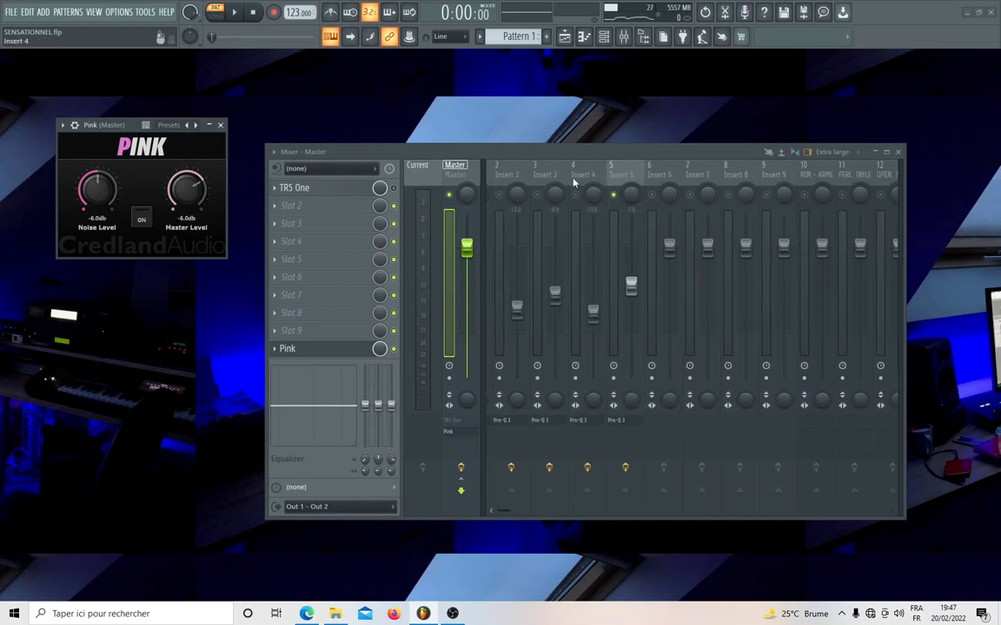
{"action": "left_click", "coordinate": [646, 195]}
{"action": "scroll", "coordinate": [686, 182], "scroll_direction": "down", "scroll_amount": 3}
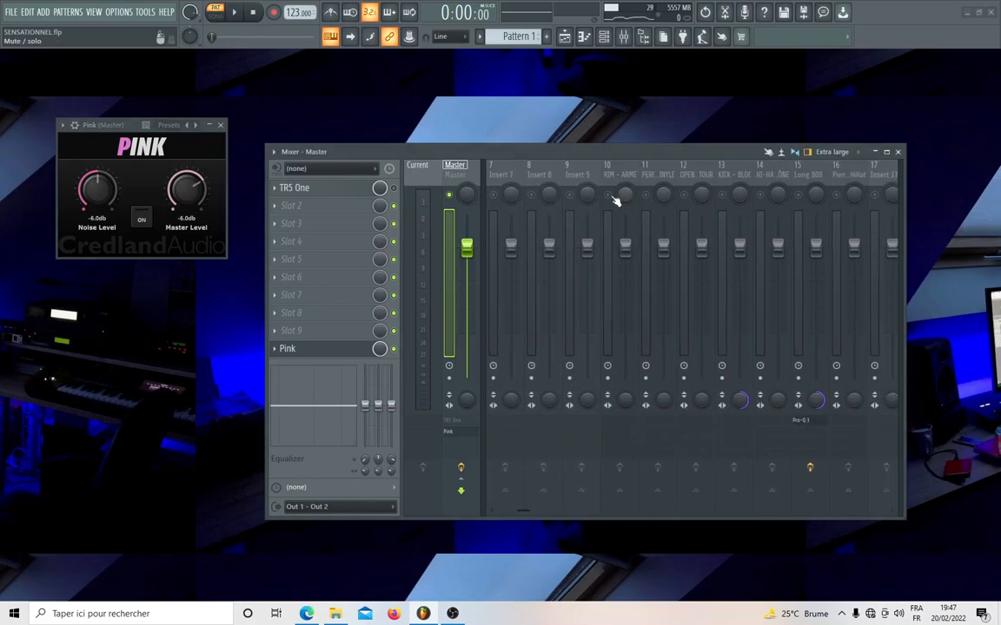
{"action": "left_click", "coordinate": [609, 195]}
{"action": "key", "text": "space"}
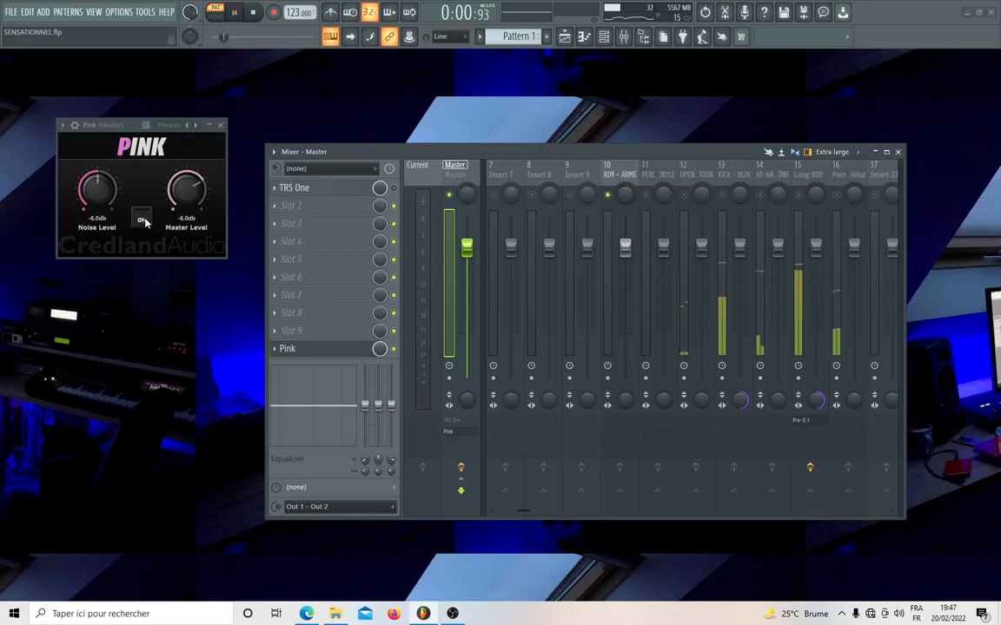
{"action": "left_click_drag", "start_coordinate": [625, 248], "coordinate": [625, 285]}
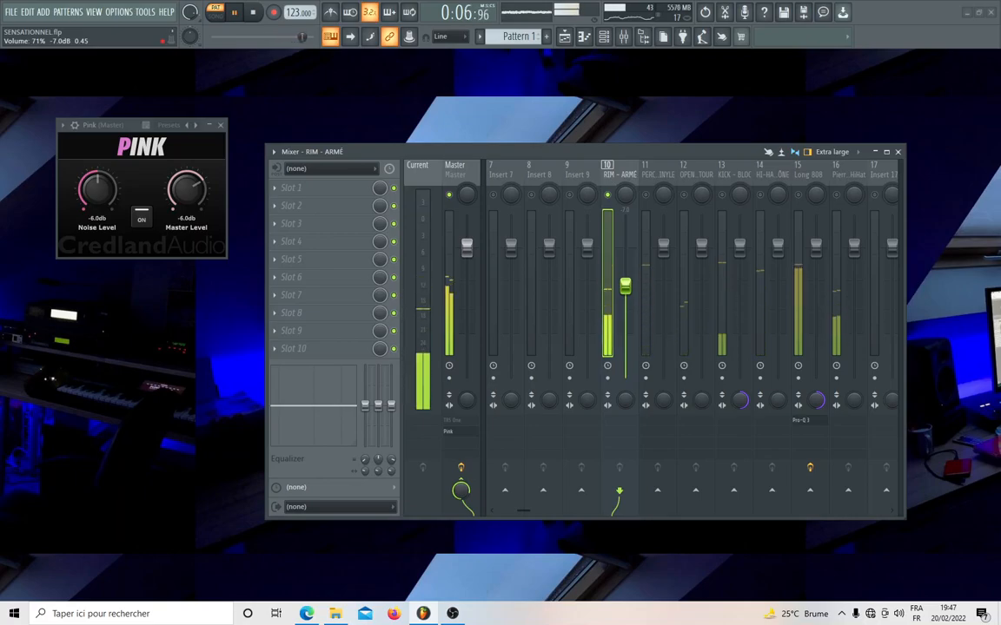
{"action": "left_click_drag", "start_coordinate": [625, 285], "coordinate": [624, 297]}
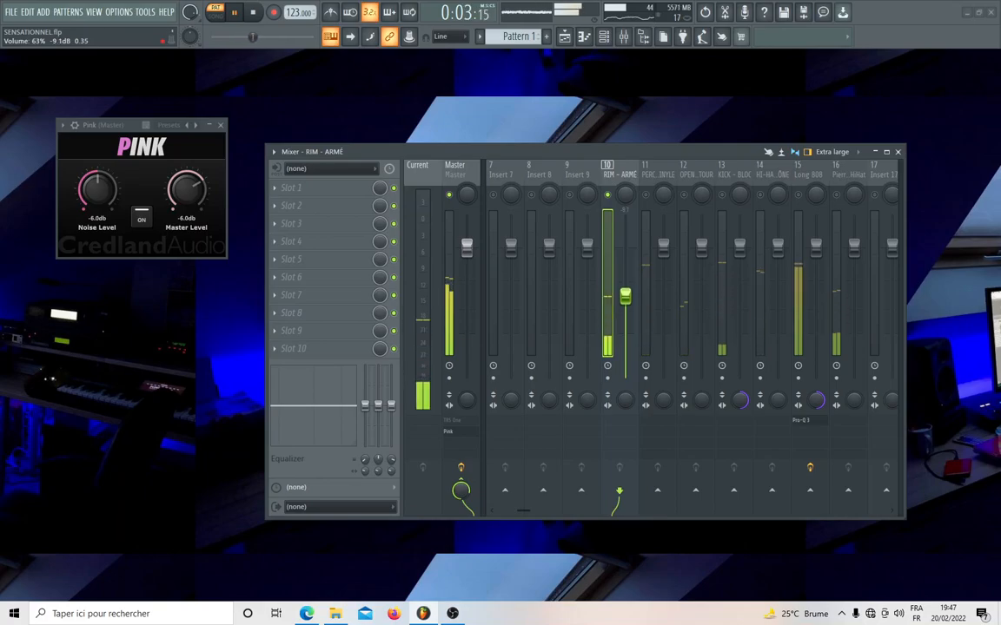
- Solo PERC - VINYLE and lower its volume to about -7 dB against the pink noise
{"action": "scroll", "coordinate": [678, 178], "scroll_direction": "right", "scroll_amount": 3}
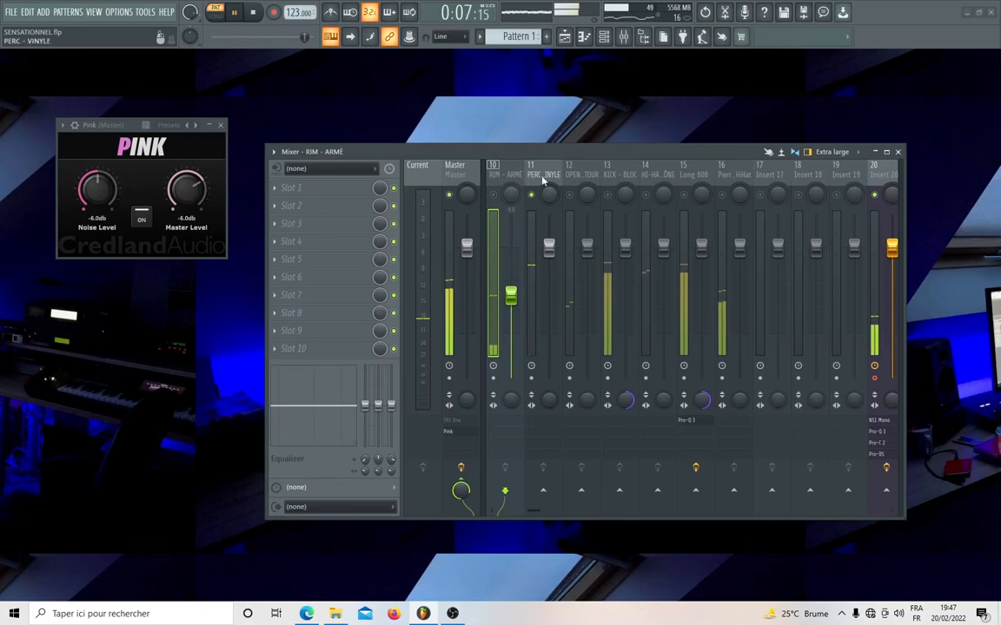
{"action": "left_click", "coordinate": [549, 248]}
{"action": "left_click_drag", "start_coordinate": [550, 249], "coordinate": [549, 286]}
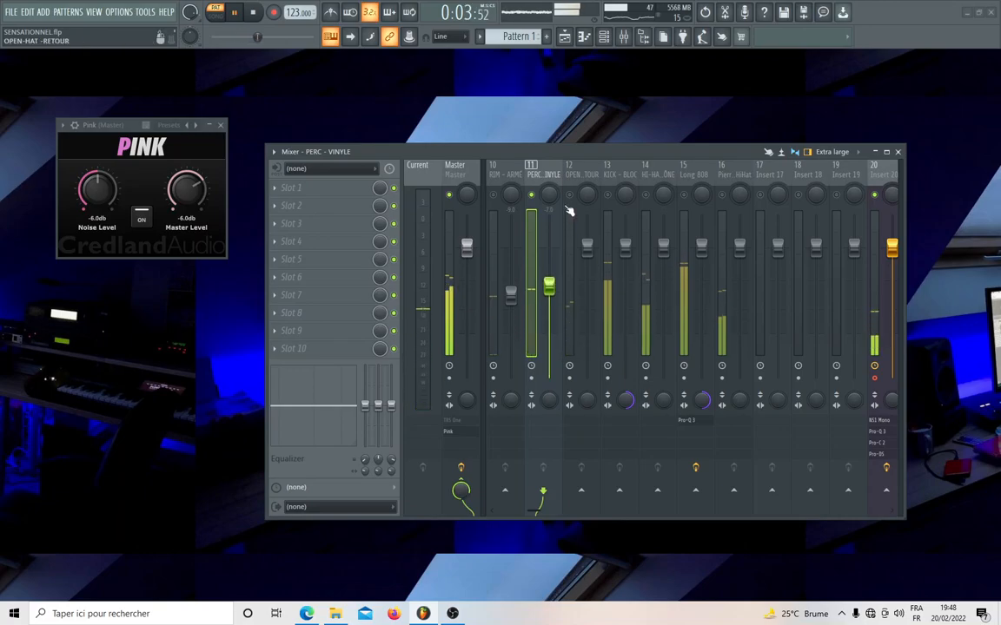
- Solo OPEN-HAT -RETOUR and KICK - BLOC in turn, lowering each to about -6 dB against the pink noise
{"action": "left_click", "coordinate": [570, 199]}
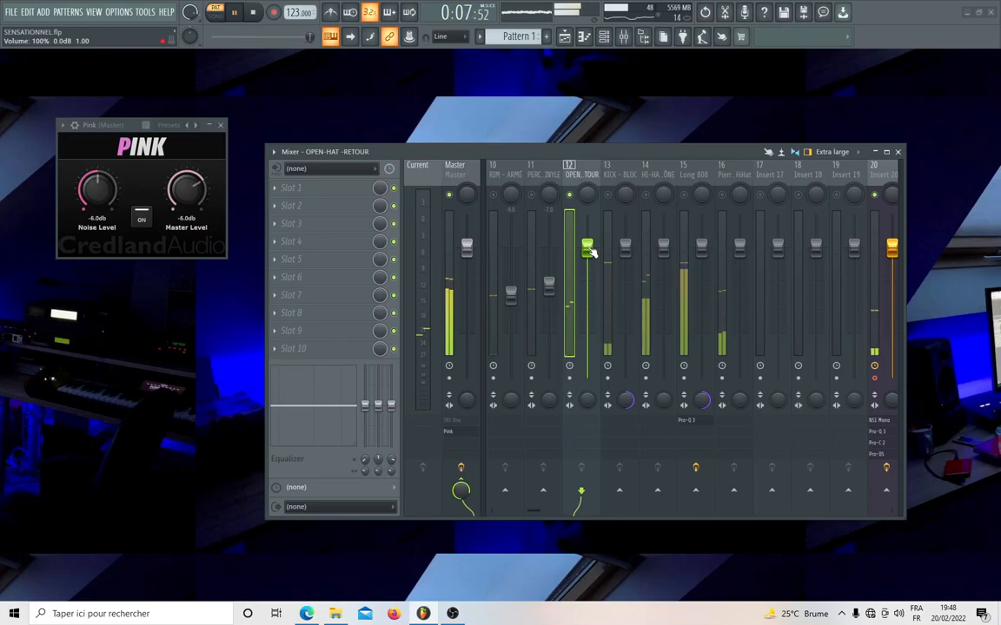
{"action": "left_click_drag", "start_coordinate": [588, 251], "coordinate": [587, 279]}
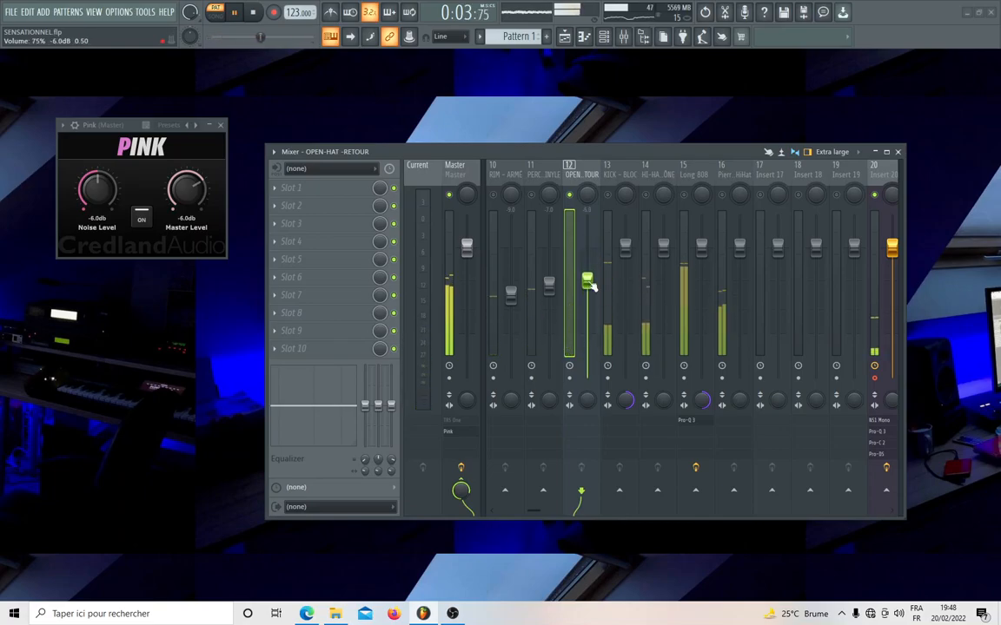
{"action": "left_click", "coordinate": [610, 182]}
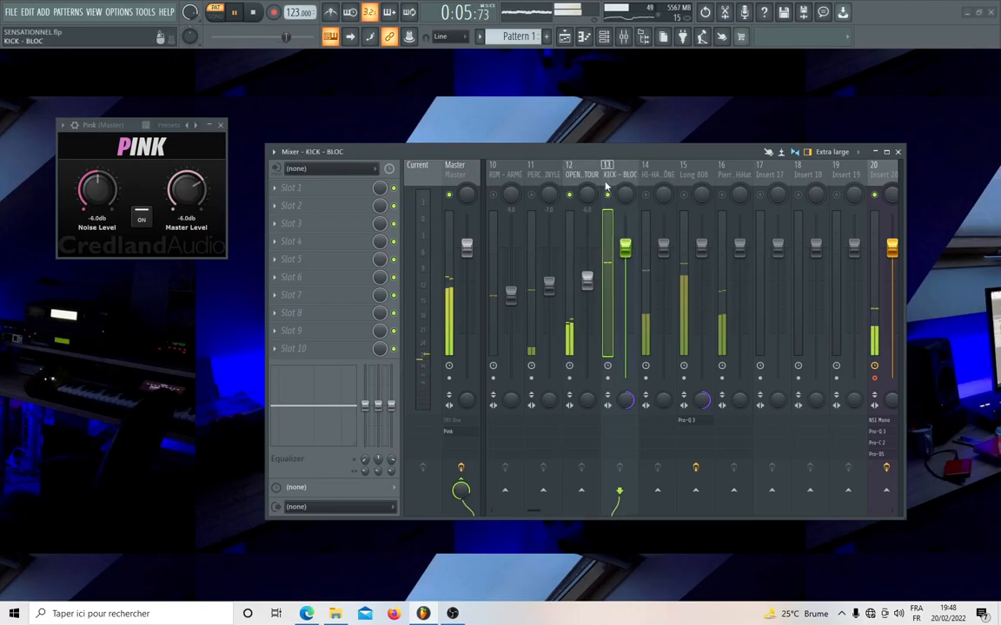
{"action": "left_click_drag", "start_coordinate": [625, 247], "coordinate": [625, 280]}
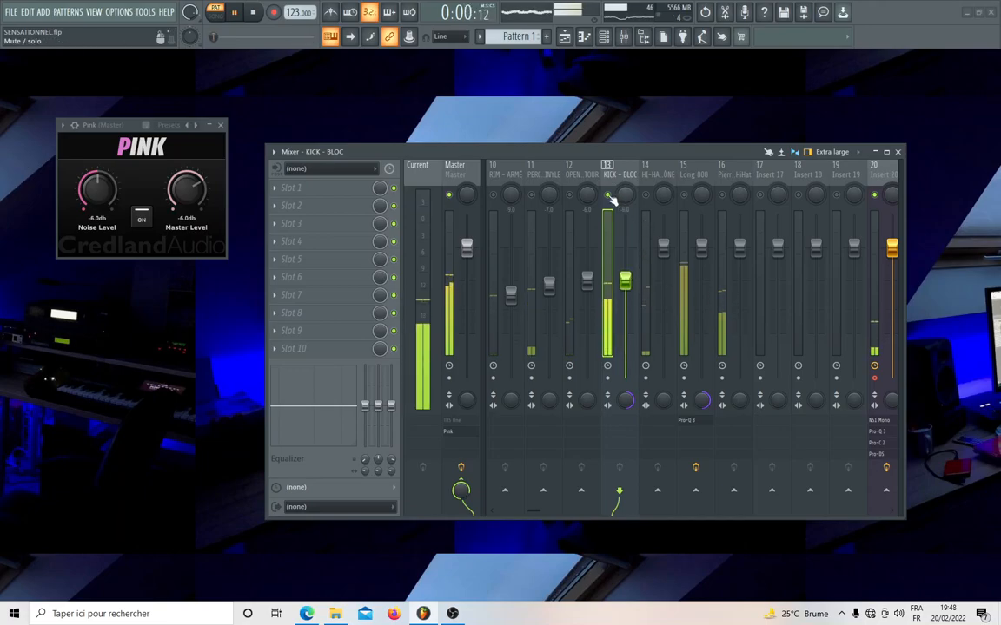
- Solo HI-HAT - TRÔNE and Long 808 in turn, lowering them to about -10 dB and -13 dB respectively
{"action": "left_click_drag", "start_coordinate": [663, 247], "coordinate": [663, 296]}
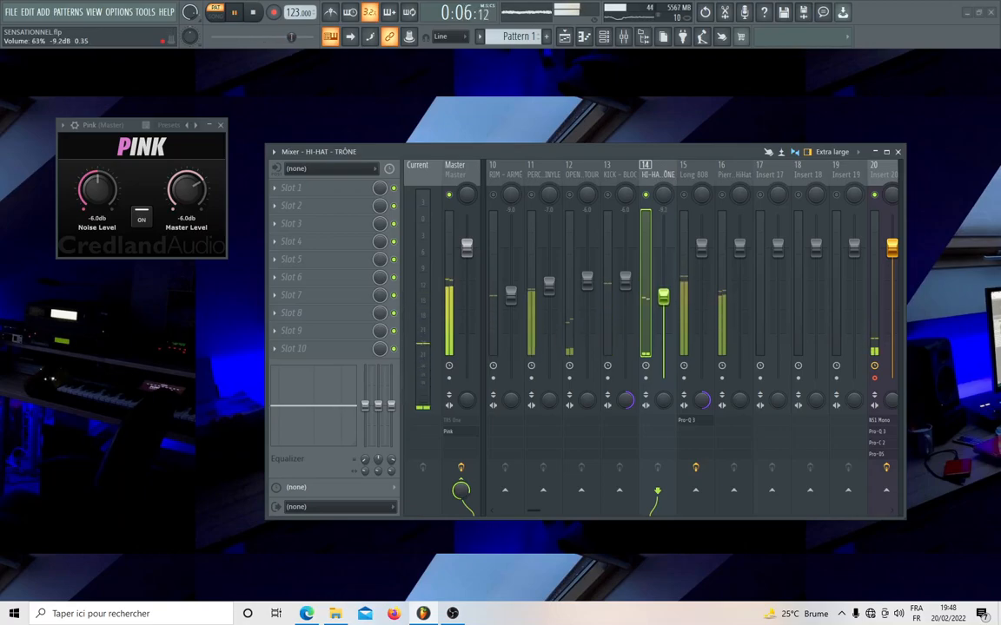
{"action": "left_click_drag", "start_coordinate": [662, 297], "coordinate": [663, 300]}
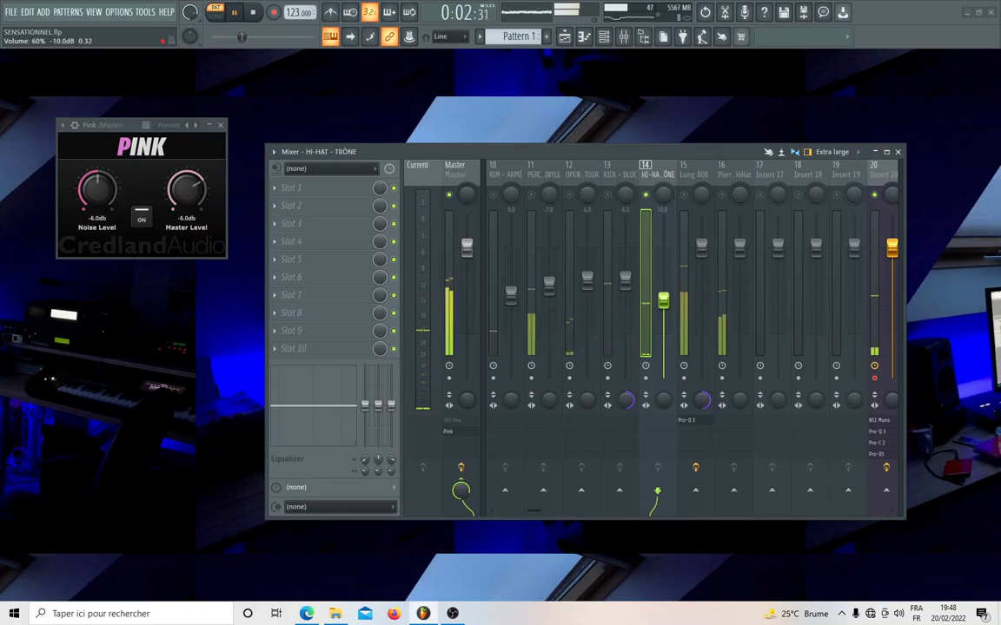
{"action": "left_click", "coordinate": [691, 176]}
{"action": "left_click_drag", "start_coordinate": [701, 249], "coordinate": [701, 314]}
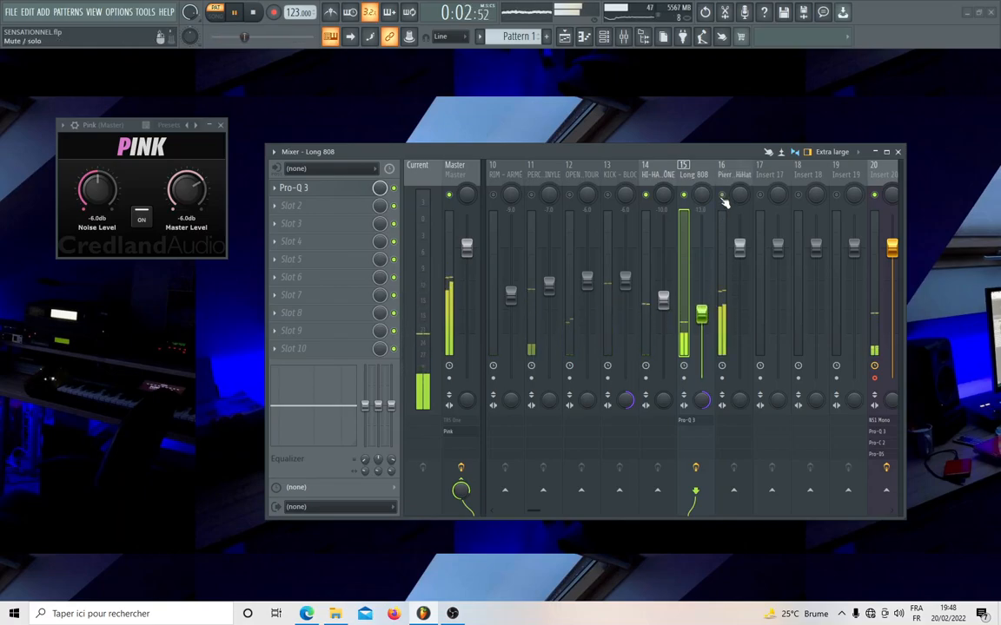
- Lower the soloed Pierre_HiHat's volume to about -10.7 dB against the pink noise, and unsolo it so all tracks play
{"action": "left_click", "coordinate": [739, 249]}
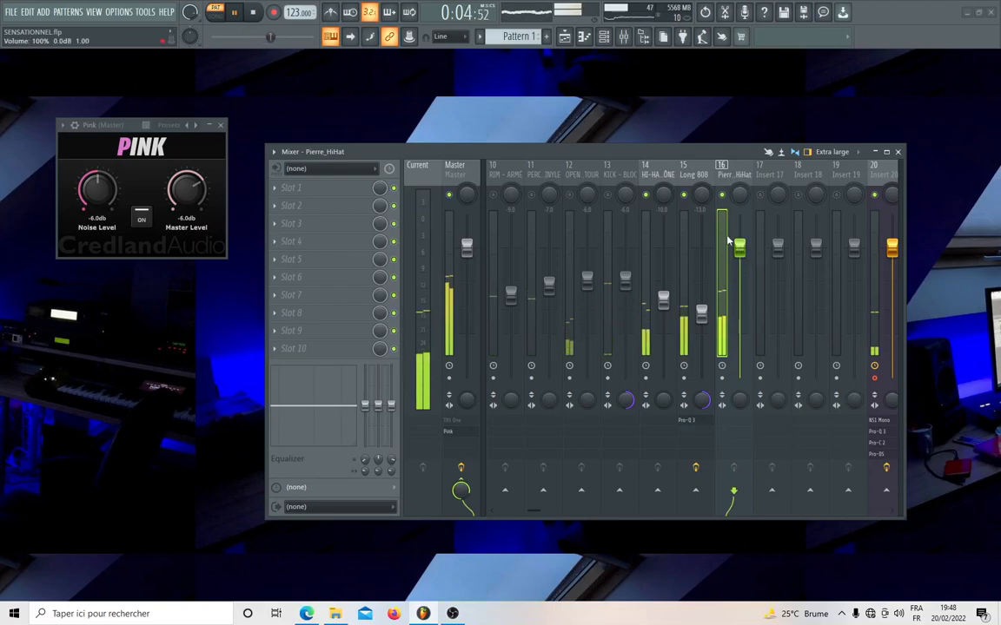
{"action": "left_click_drag", "start_coordinate": [739, 248], "coordinate": [739, 304]}
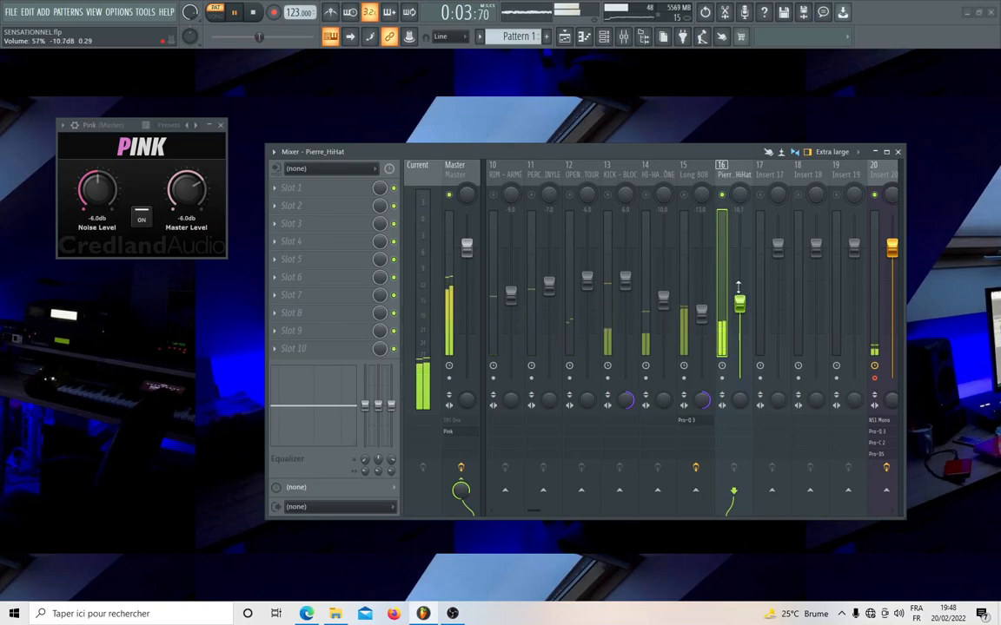
{"action": "right_click", "coordinate": [722, 194]}
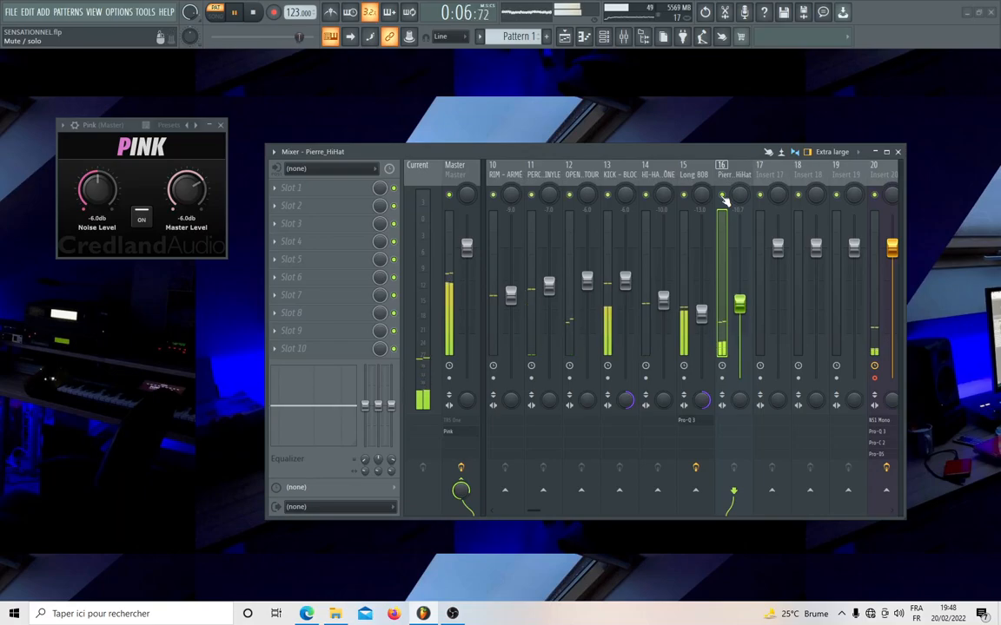
{"action": "scroll", "coordinate": [692, 176], "scroll_direction": "up", "scroll_amount": 3}
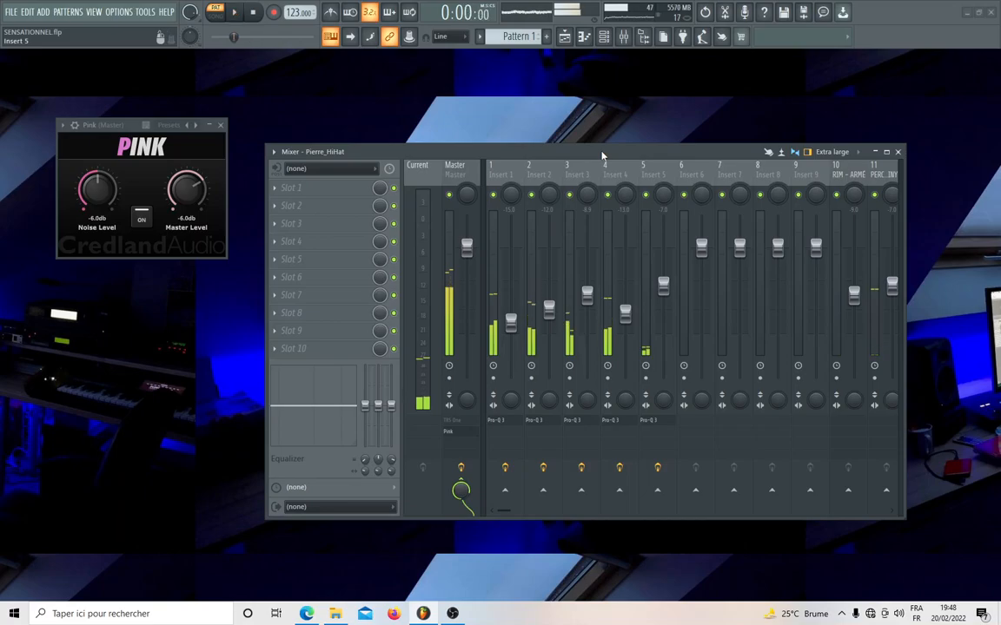
- Switch off the pink noise and play the full mix without it
{"action": "key", "text": "space"}
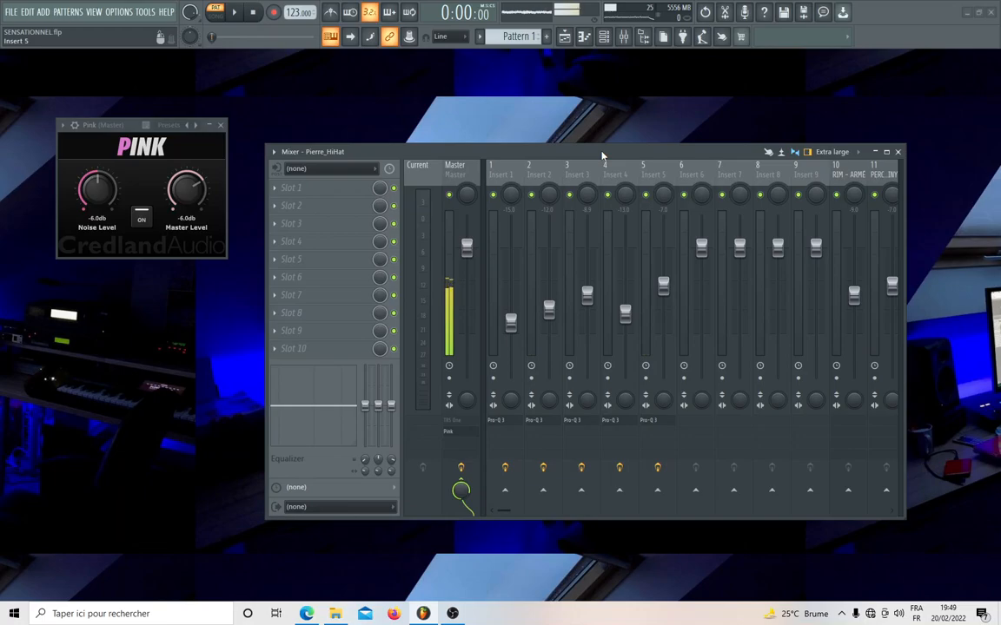
{"action": "left_click", "coordinate": [142, 217]}
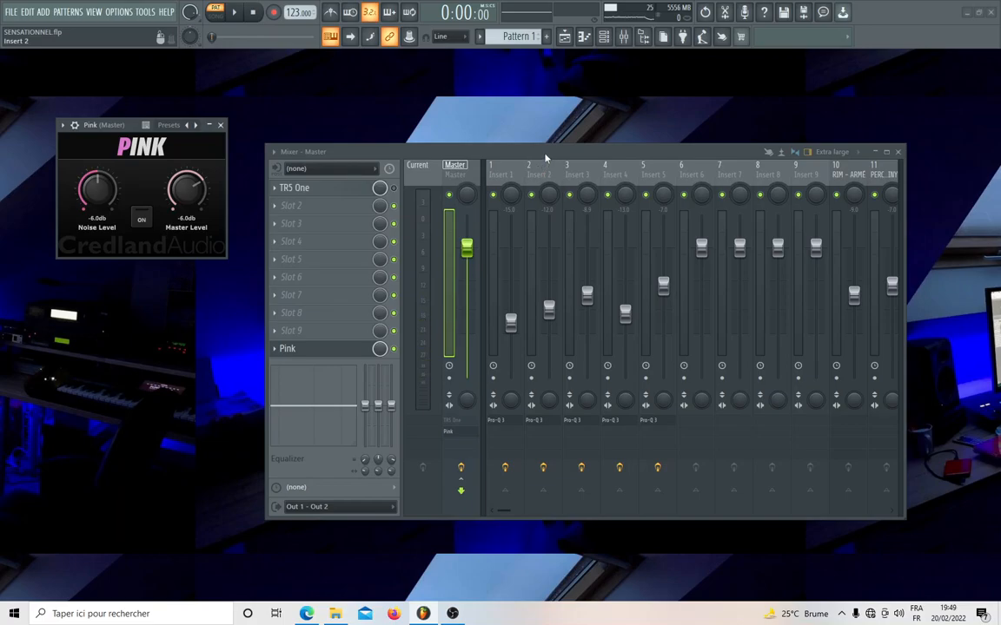
{"action": "key", "text": "space"}
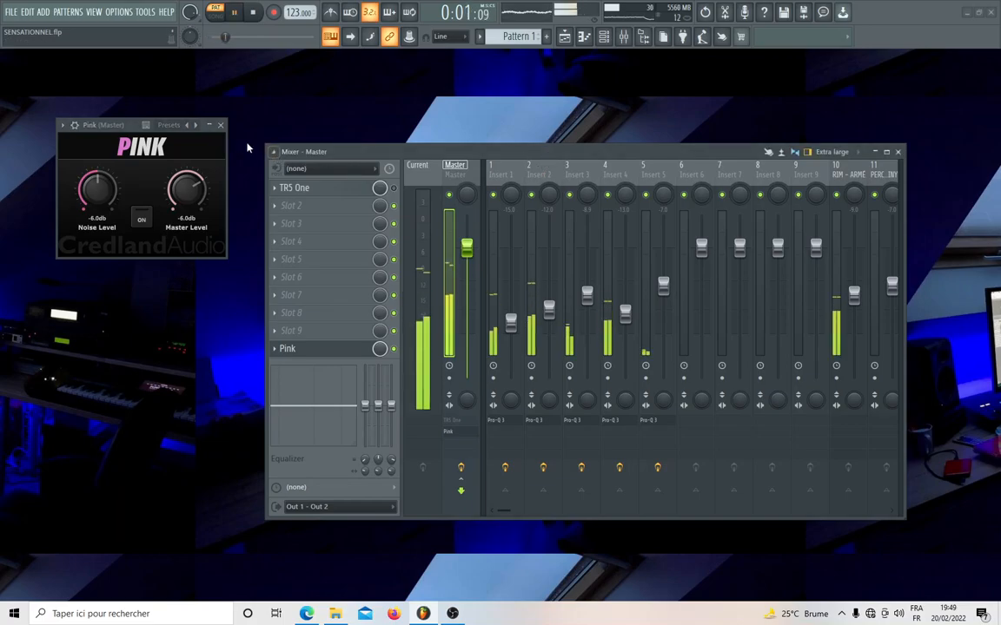
- Close the Pink plugin window, widen the mixer to show tracks 1 to 16, and replay the mix
{"action": "left_click", "coordinate": [221, 126]}
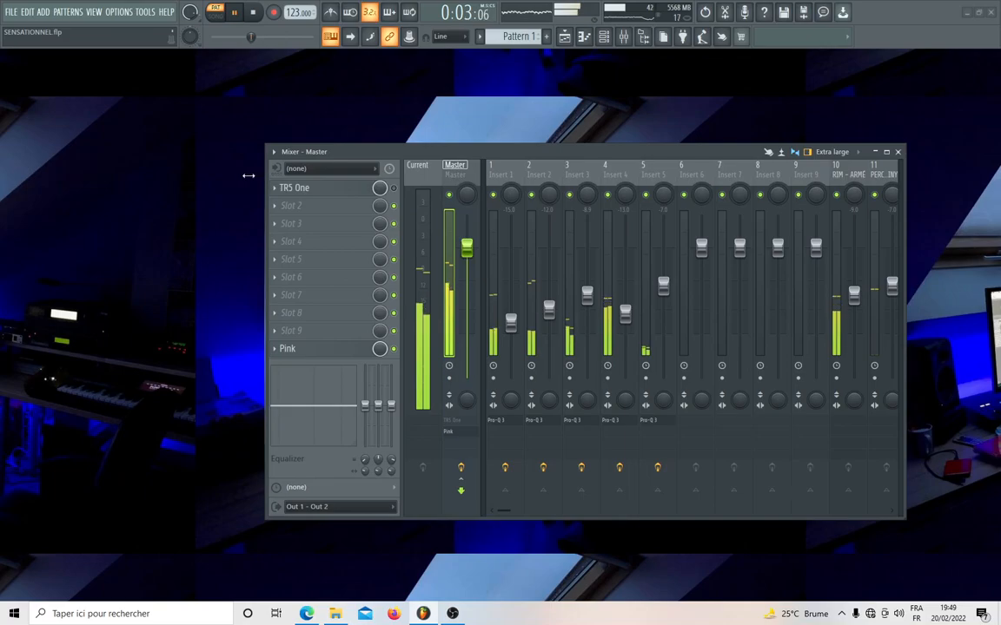
{"action": "left_click_drag", "start_coordinate": [264, 173], "coordinate": [45, 173]}
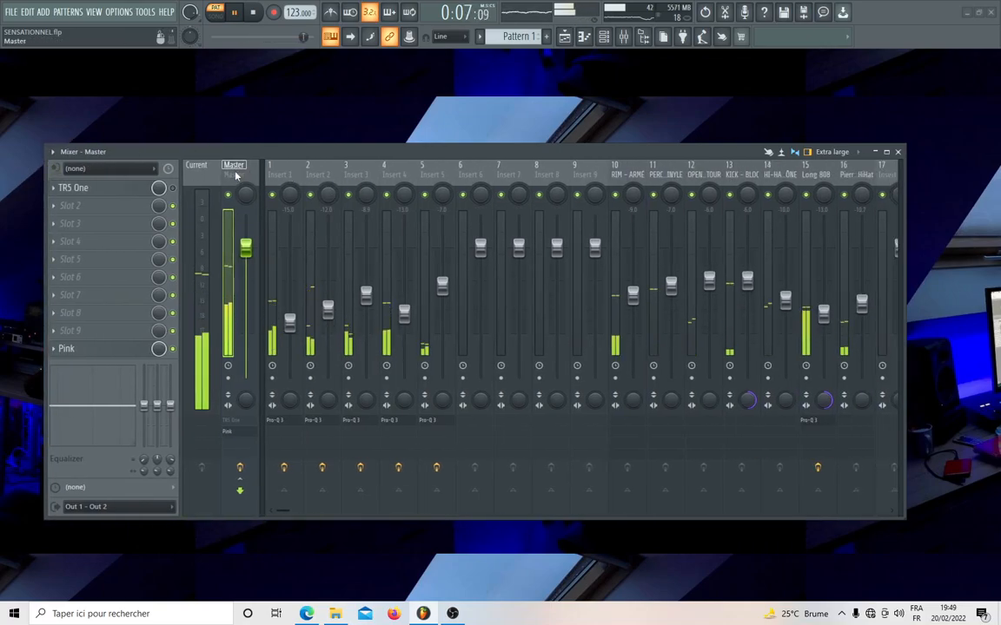
{"action": "key", "text": "space"}
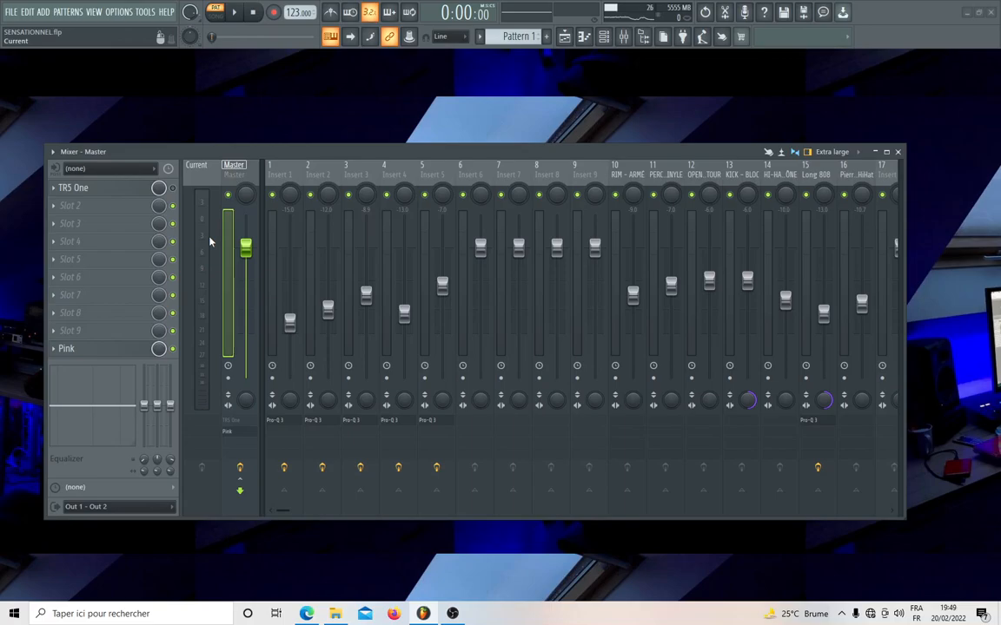
{"action": "key", "text": "space"}
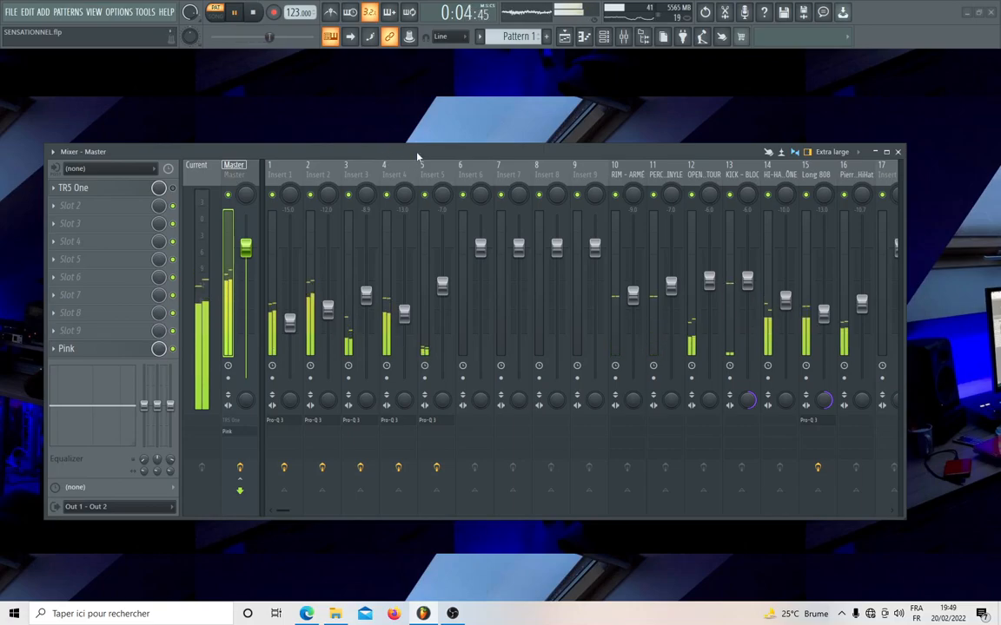
- Stop playback and select the mixer tracks Insert 1 to Insert 5 together
{"action": "left_click", "coordinate": [405, 167]}
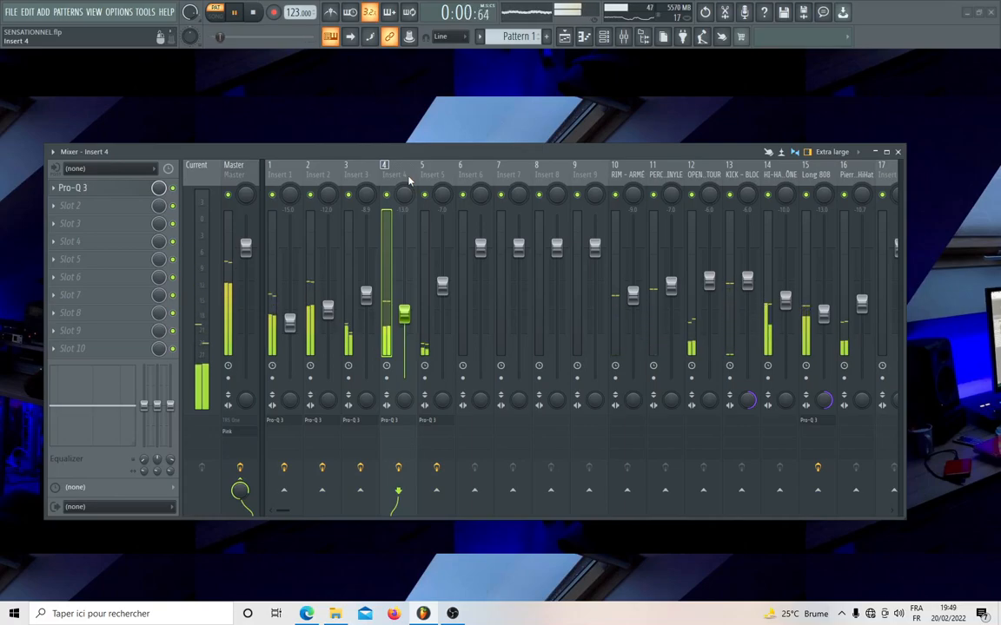
{"action": "key", "text": "space"}
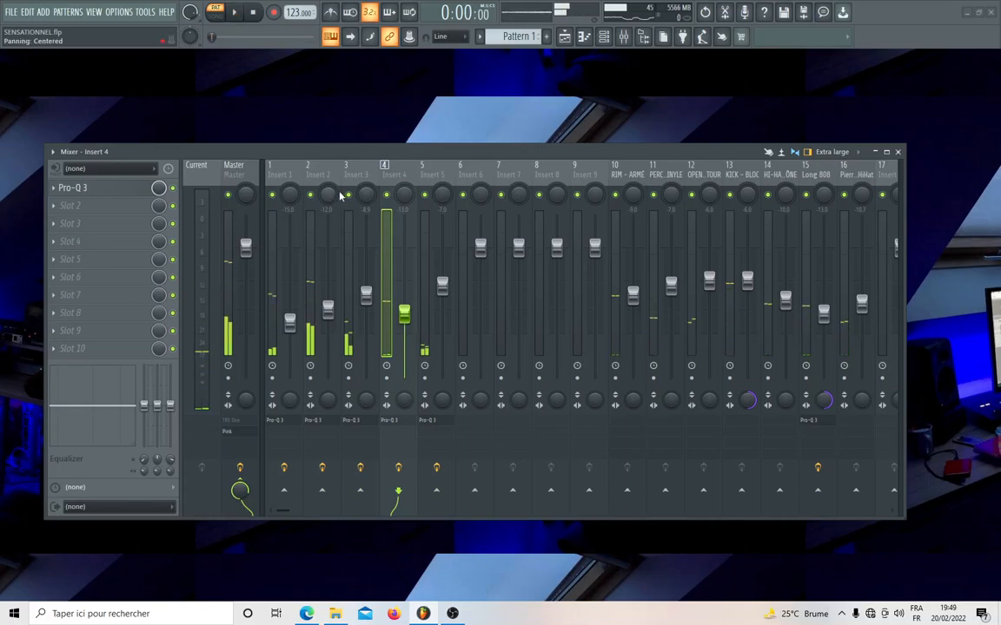
{"action": "left_click", "coordinate": [287, 186]}
{"action": "left_click_drag", "start_coordinate": [304, 186], "coordinate": [432, 180]}
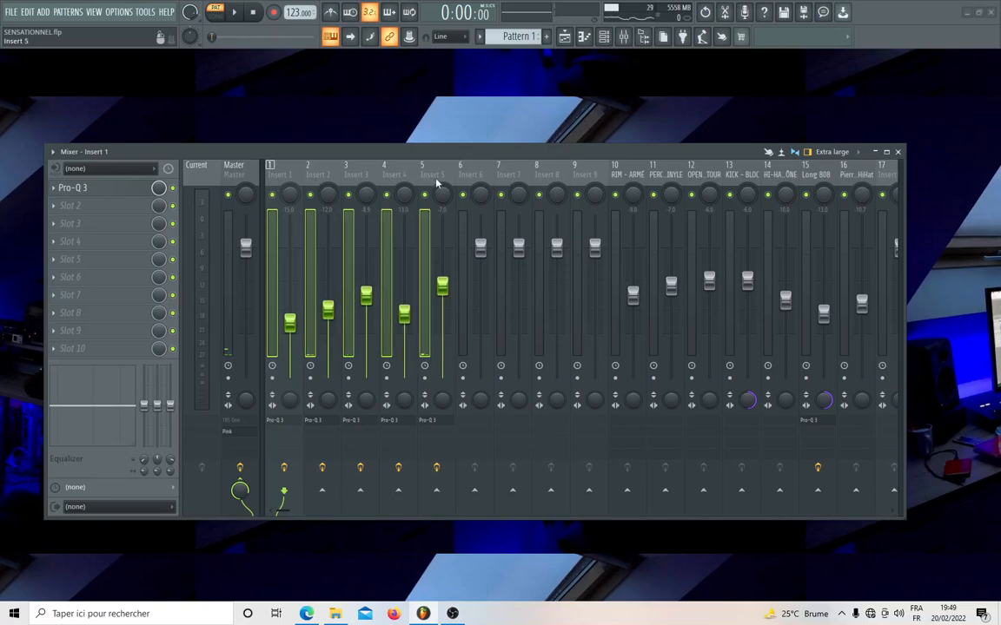
- Route the selected tracks Insert 1 to Insert 5 only to Insert 6 and play the mix with Insert 6 selected
{"action": "right_click", "coordinate": [476, 494]}
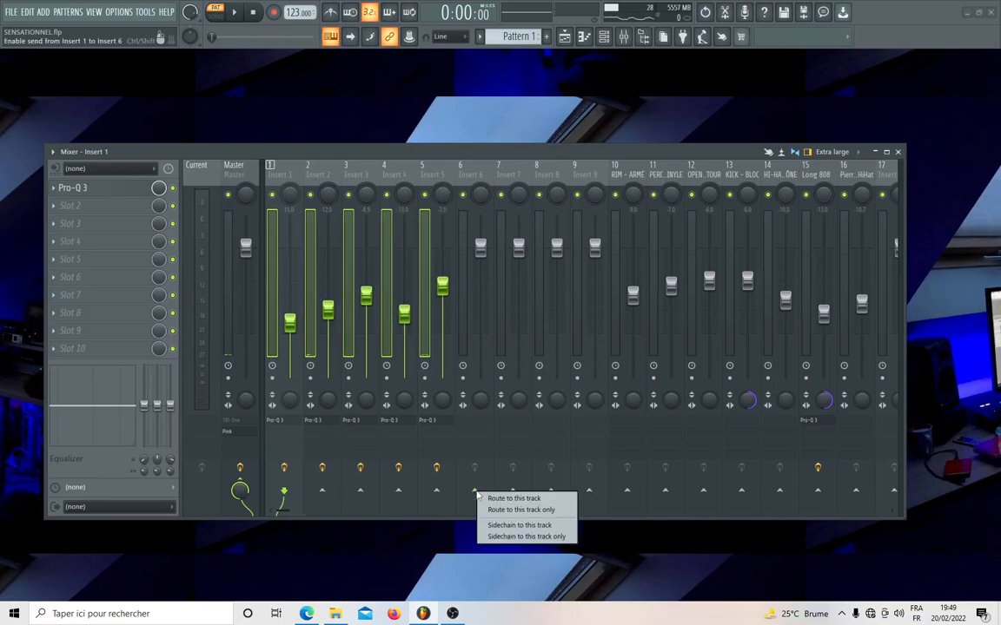
{"action": "left_click", "coordinate": [504, 509]}
{"action": "left_click", "coordinate": [461, 207]}
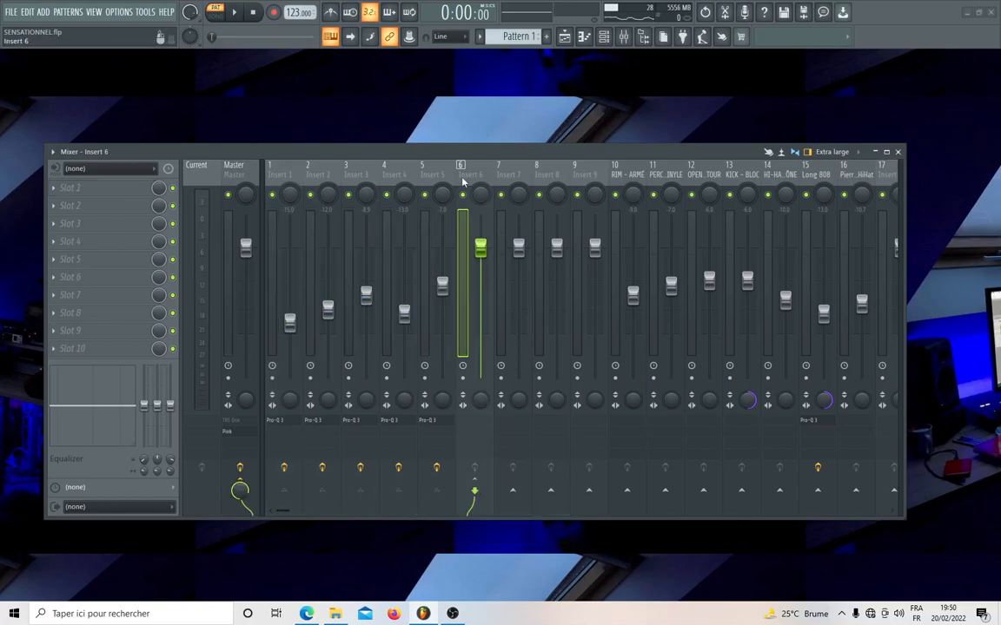
{"action": "key", "text": "space"}
- Select tracks 10 to 16, from RIM - ARMÉ to Pierre_HiHat, and route them only to Insert 17
{"action": "scroll", "coordinate": [614, 174], "scroll_direction": "down", "scroll_amount": 3}
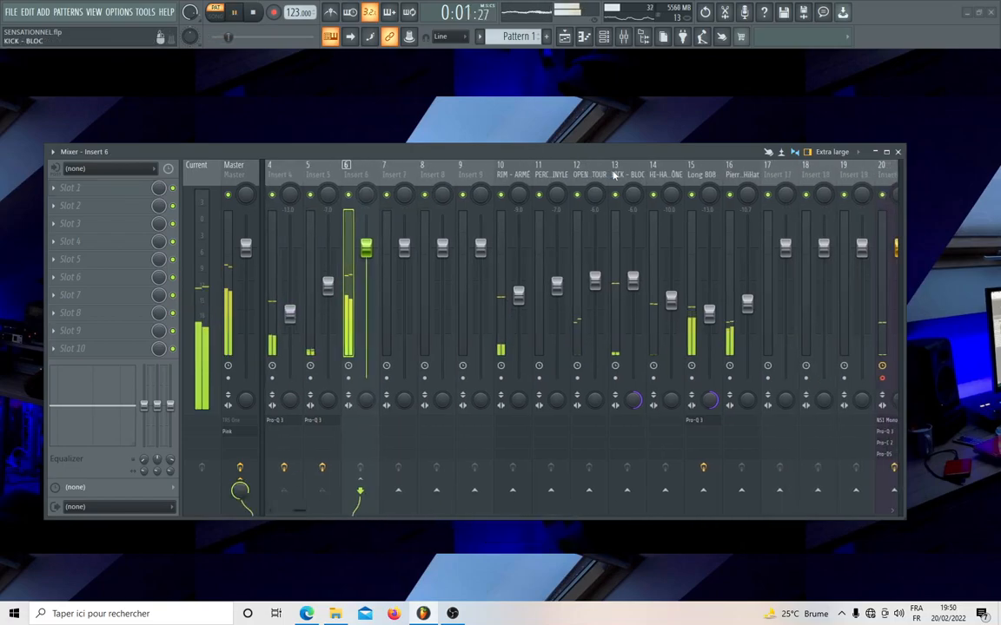
{"action": "left_click", "coordinate": [516, 179]}
{"action": "scroll", "coordinate": [595, 174], "scroll_direction": "down", "scroll_amount": 3}
{"action": "scroll", "coordinate": [595, 173], "scroll_direction": "down", "scroll_amount": 3}
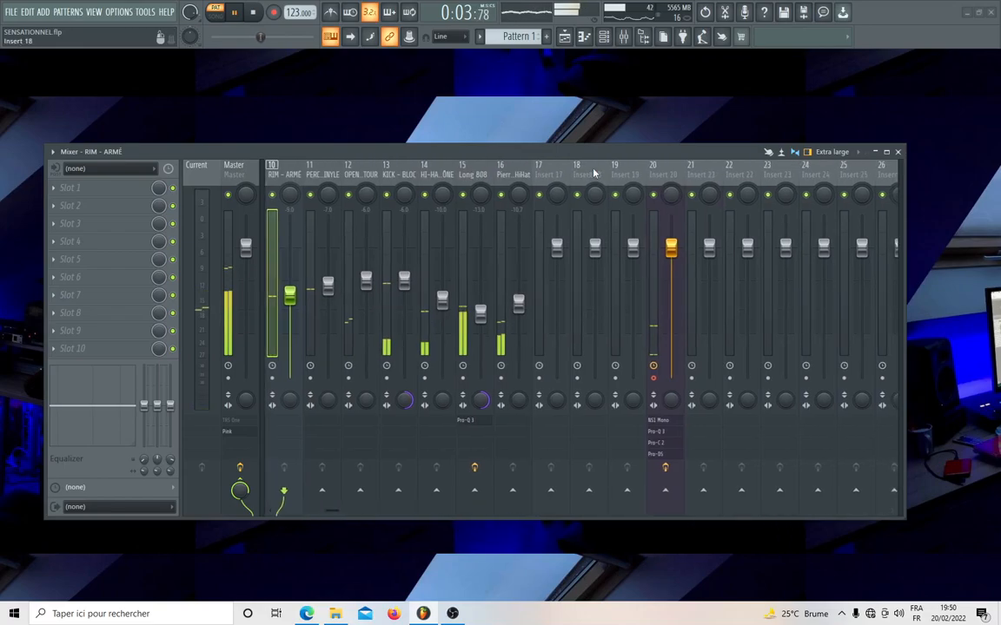
{"action": "key", "text": "space"}
{"action": "left_click_drag", "start_coordinate": [318, 176], "coordinate": [481, 179]}
{"action": "left_click", "coordinate": [513, 178]}
{"action": "left_click", "coordinate": [280, 180]}
{"action": "left_click_drag", "start_coordinate": [279, 180], "coordinate": [512, 179]}
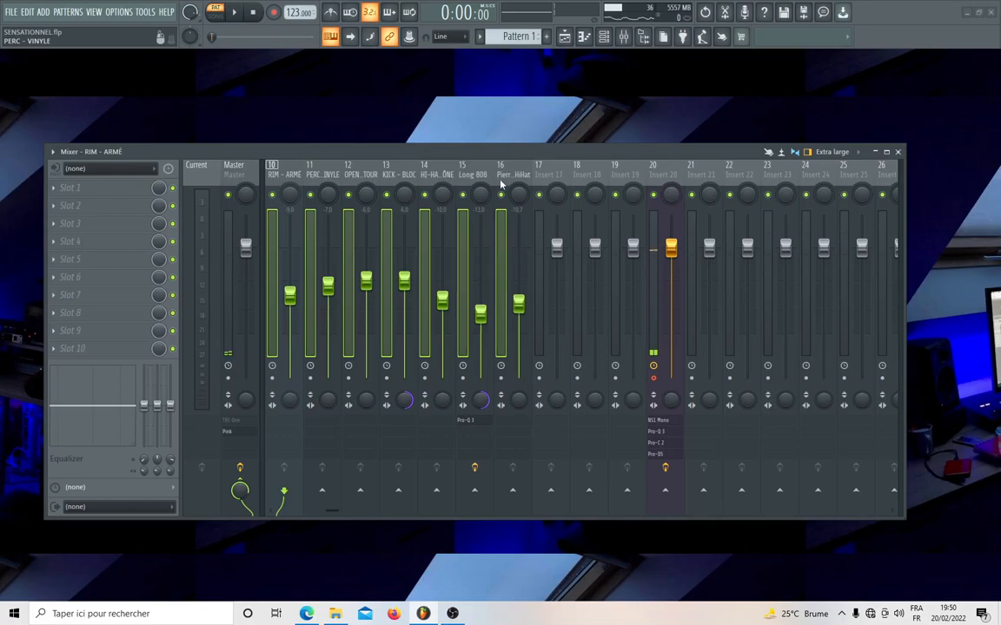
{"action": "right_click", "coordinate": [550, 493]}
{"action": "left_click", "coordinate": [582, 516]}
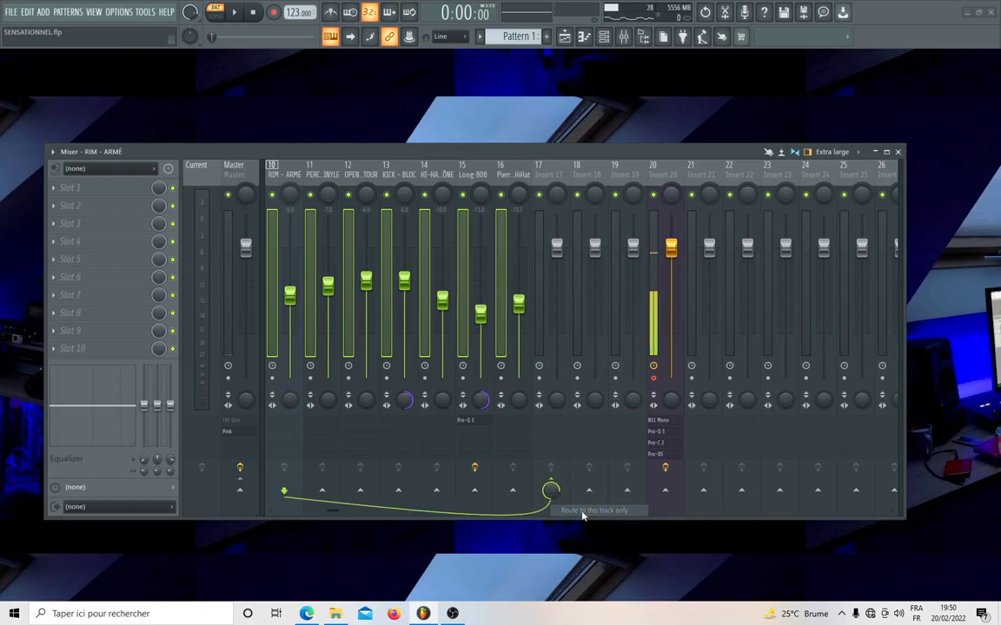
- Play the mix and check the signal arriving on the two bus tracks, Insert 17 and Insert 6
{"action": "left_click", "coordinate": [537, 177]}
{"action": "key", "text": "space"}
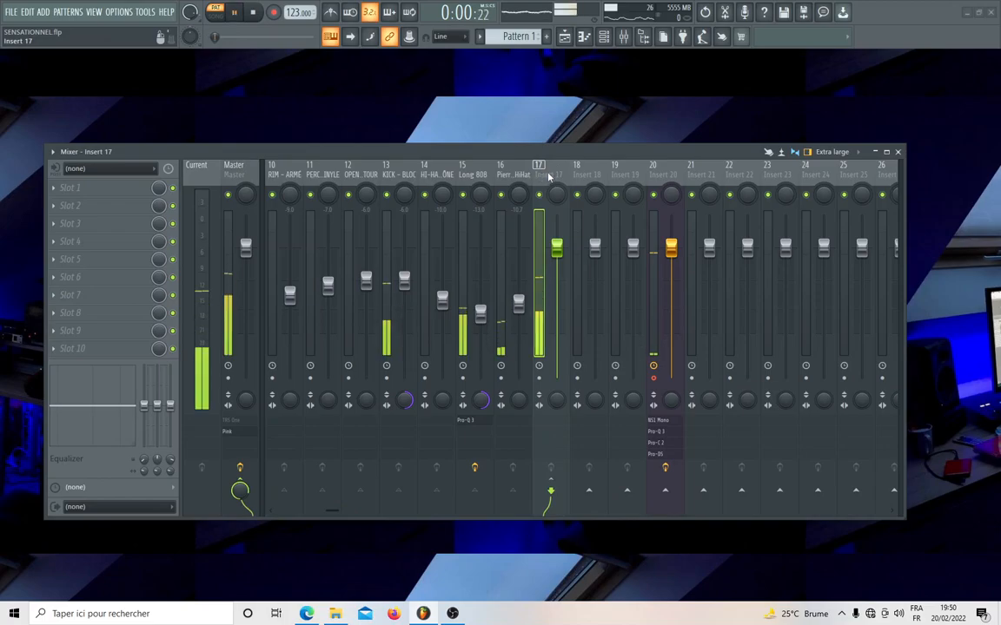
{"action": "scroll", "coordinate": [577, 170], "scroll_direction": "up", "scroll_amount": 3}
{"action": "key", "text": "space"}
{"action": "scroll", "coordinate": [673, 173], "scroll_direction": "up", "scroll_amount": 6}
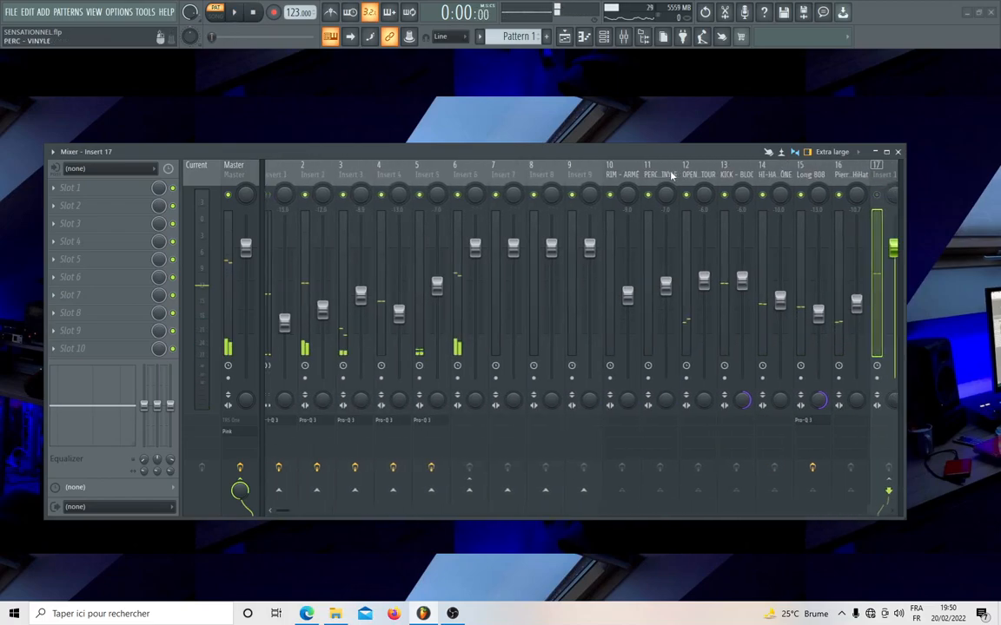
{"action": "key", "text": "space"}
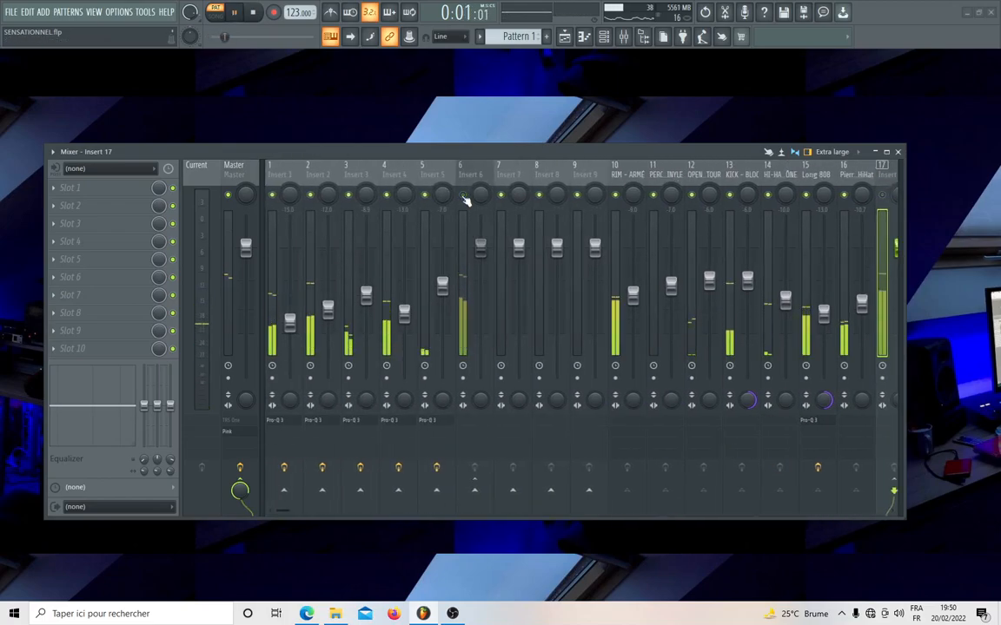
{"action": "scroll", "coordinate": [512, 179], "scroll_direction": "down", "scroll_amount": 3}
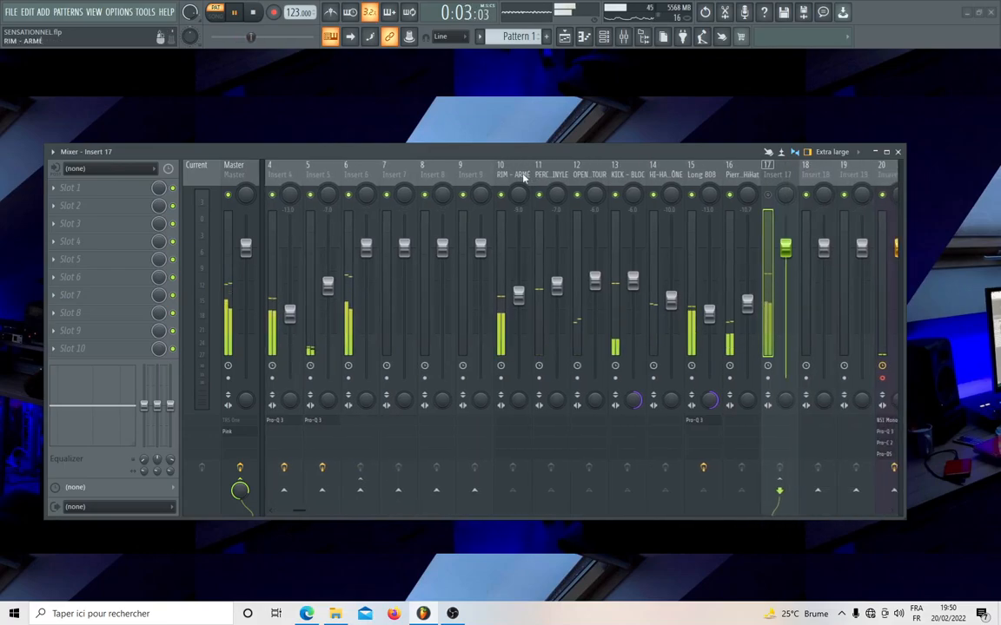
{"action": "key", "text": "space"}
- Lower the Insert 6 bus volume to about -4.0 dB while the mix plays
{"action": "left_click", "coordinate": [357, 186]}
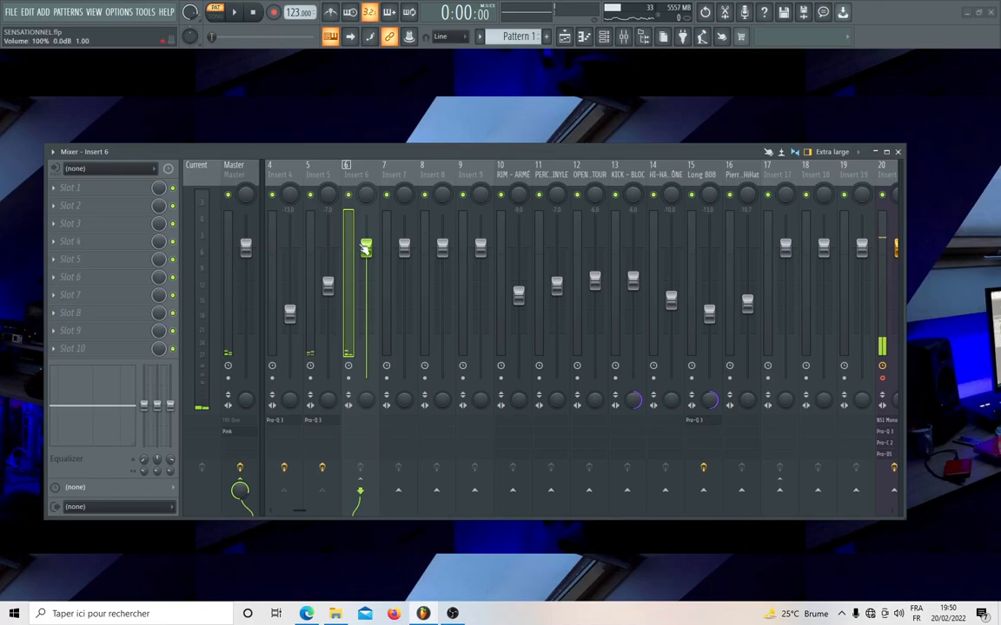
{"action": "key", "text": "space"}
{"action": "left_click_drag", "start_coordinate": [367, 251], "coordinate": [366, 270]}
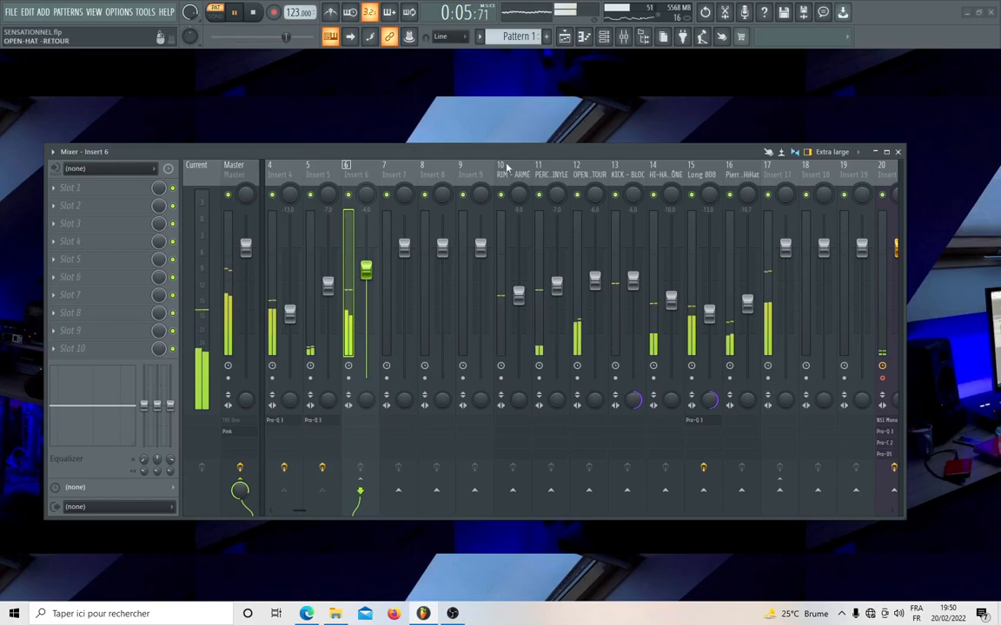
- Select the Master track in a smaller, repositioned mixer window and replay the mix with the TR5 One plugin enabled
{"action": "left_click", "coordinate": [234, 165]}
{"action": "key", "text": "space"}
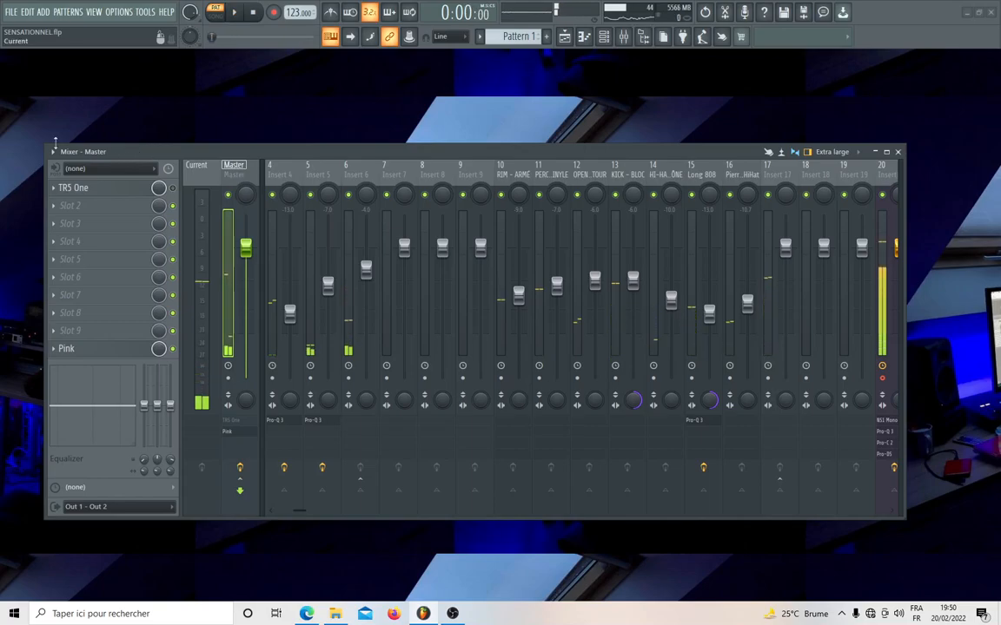
{"action": "left_click_drag", "start_coordinate": [44, 146], "coordinate": [238, 121]}
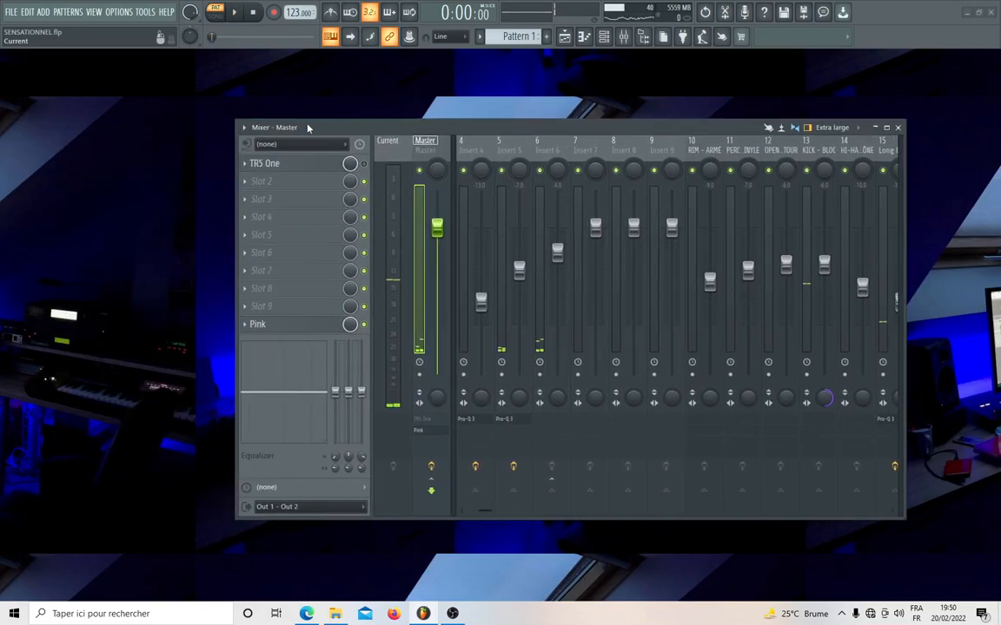
{"action": "left_click_drag", "start_coordinate": [425, 119], "coordinate": [474, 243]}
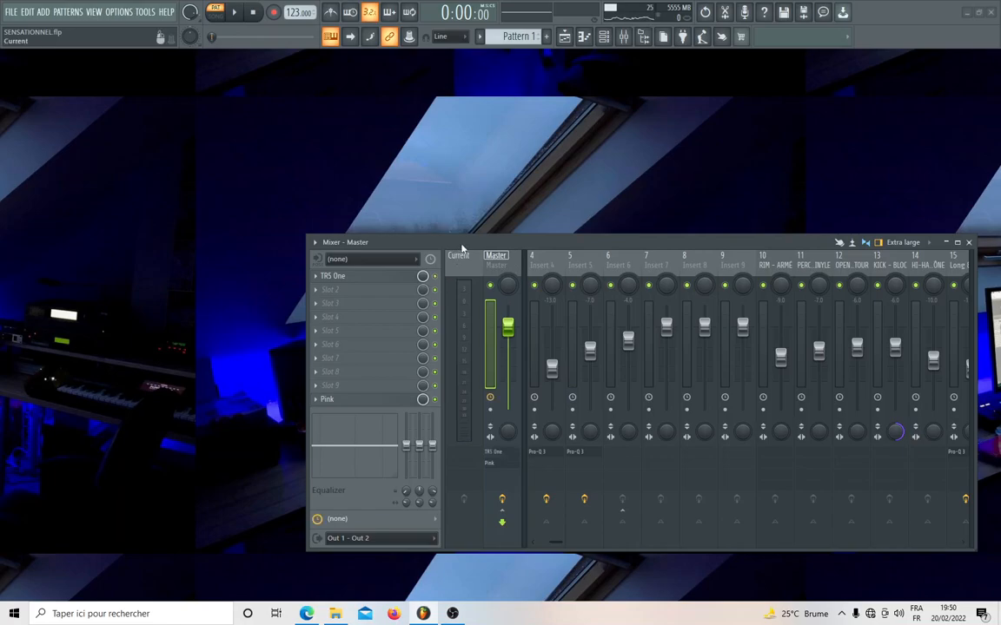
{"action": "left_click_drag", "start_coordinate": [462, 246], "coordinate": [453, 201]}
{"action": "key", "text": "space"}
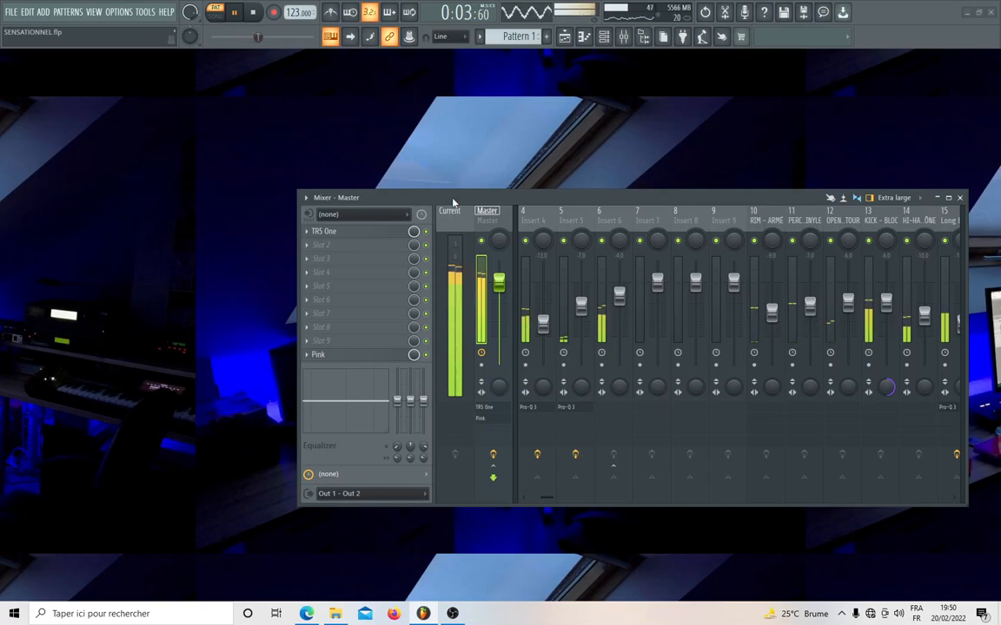
- Lower the OPEN-HAT -RETOUR track's volume to about -13.1 dB during playback, listen to the mix, and stop it
{"action": "left_click_drag", "start_coordinate": [847, 302], "coordinate": [848, 326]}
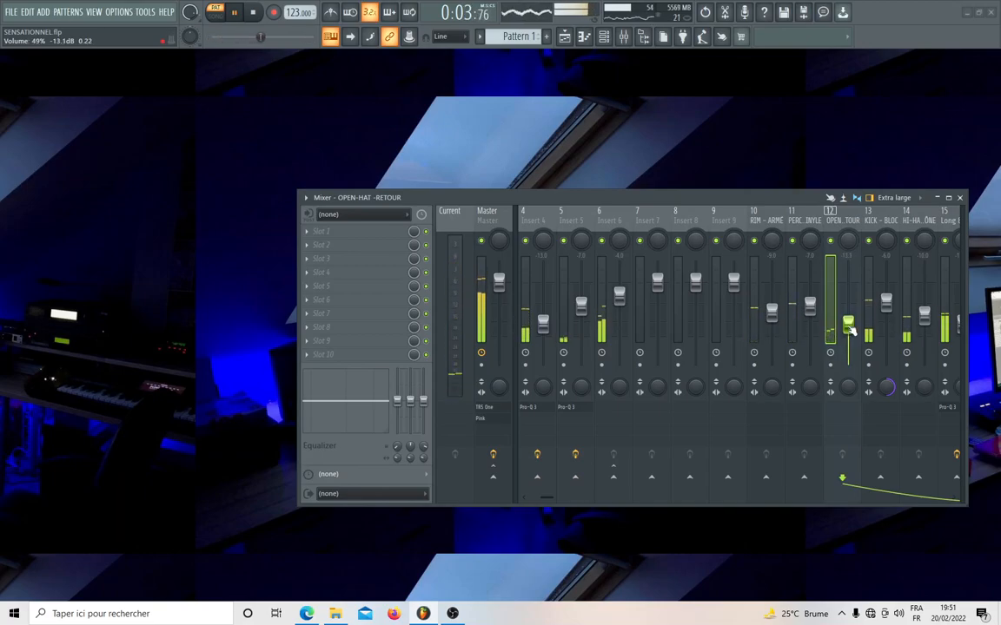
{"action": "scroll", "coordinate": [770, 222], "scroll_direction": "down", "scroll_amount": 4}
{"action": "scroll", "coordinate": [770, 222], "scroll_direction": "up", "scroll_amount": 4}
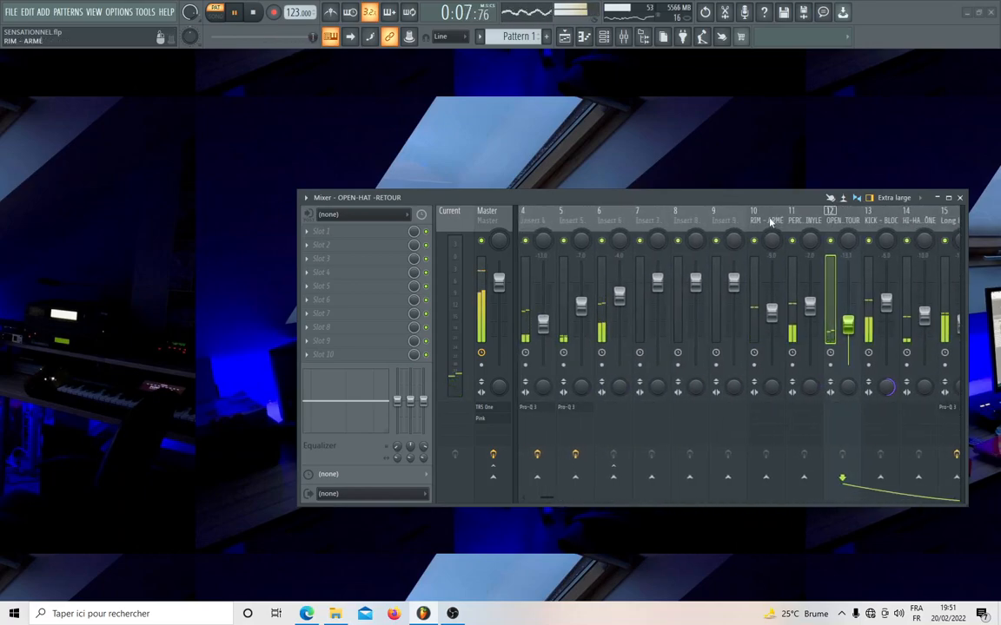
{"action": "key", "text": "space"}
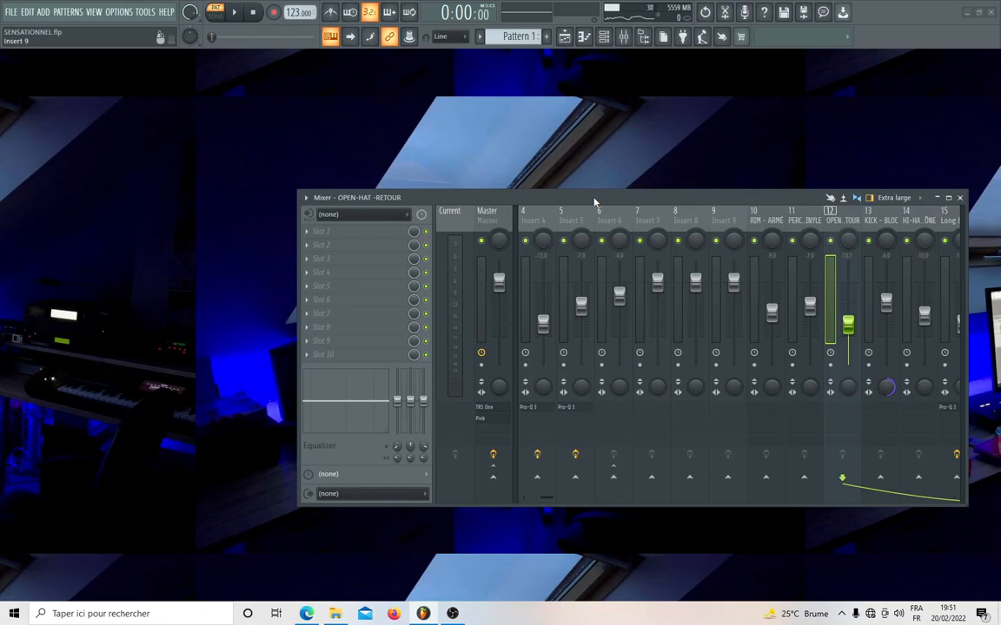
- Widen the mixer window to show tracks 1 to 19 and rename Insert 6 as BUS
{"action": "left_click_drag", "start_coordinate": [295, 190], "coordinate": [3, 132]}
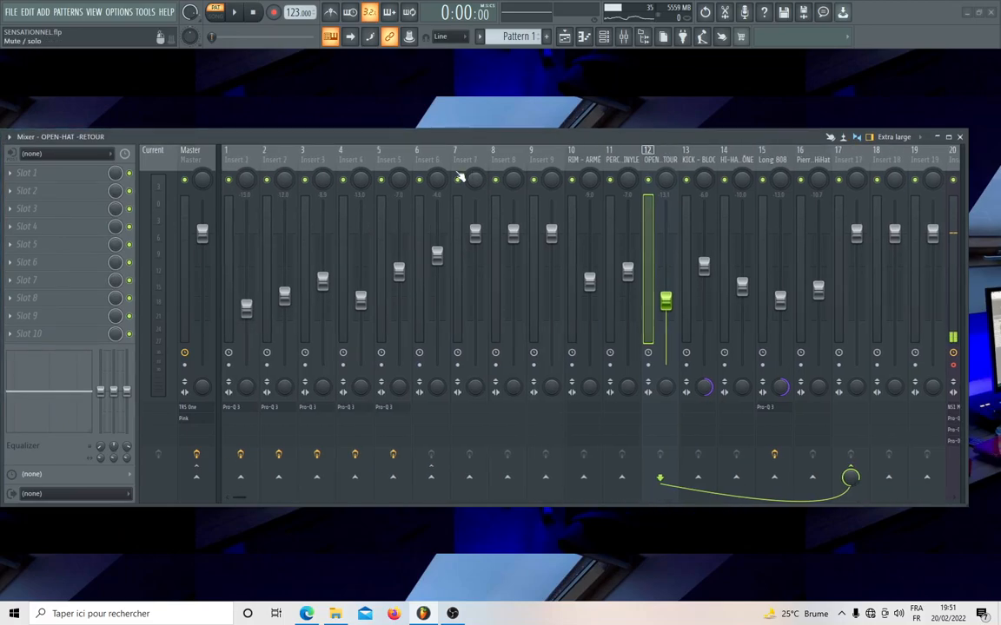
{"action": "left_click", "coordinate": [418, 156]}
{"action": "right_click", "coordinate": [419, 152]}
{"action": "left_click", "coordinate": [477, 163]}
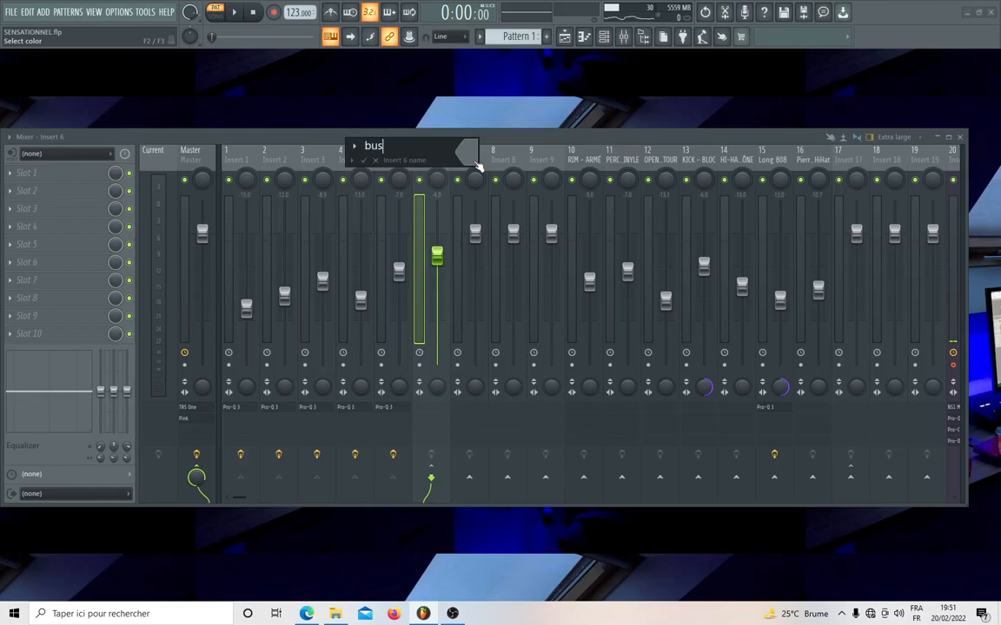
{"action": "type", "text": "BUS"}
{"action": "key", "text": "Return"}
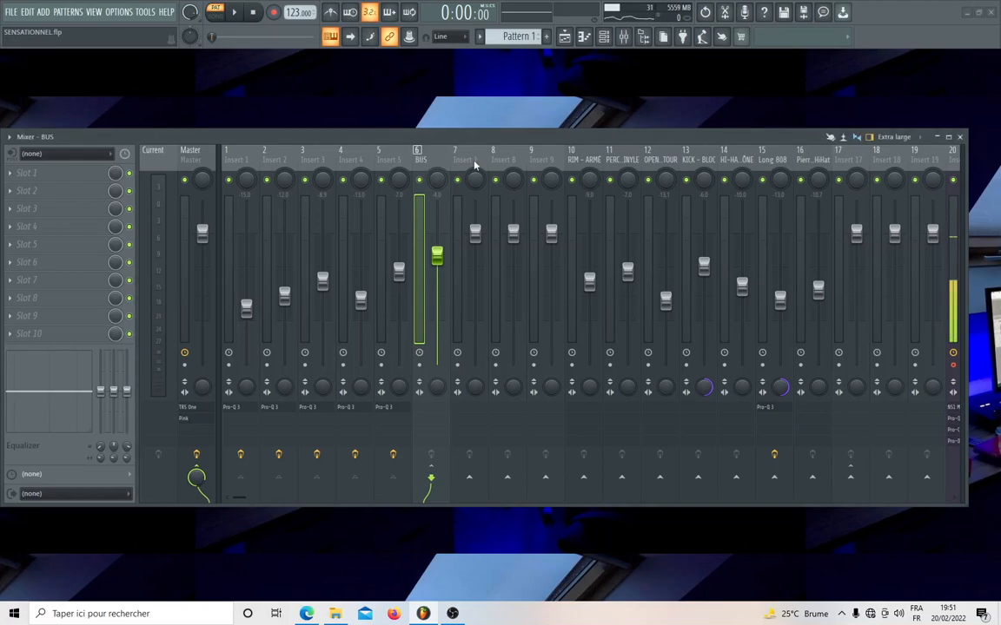
- Rename Insert 17 as BUS and play the mix again
{"action": "left_click", "coordinate": [839, 153]}
{"action": "right_click", "coordinate": [841, 156]}
{"action": "left_click", "coordinate": [889, 160]}
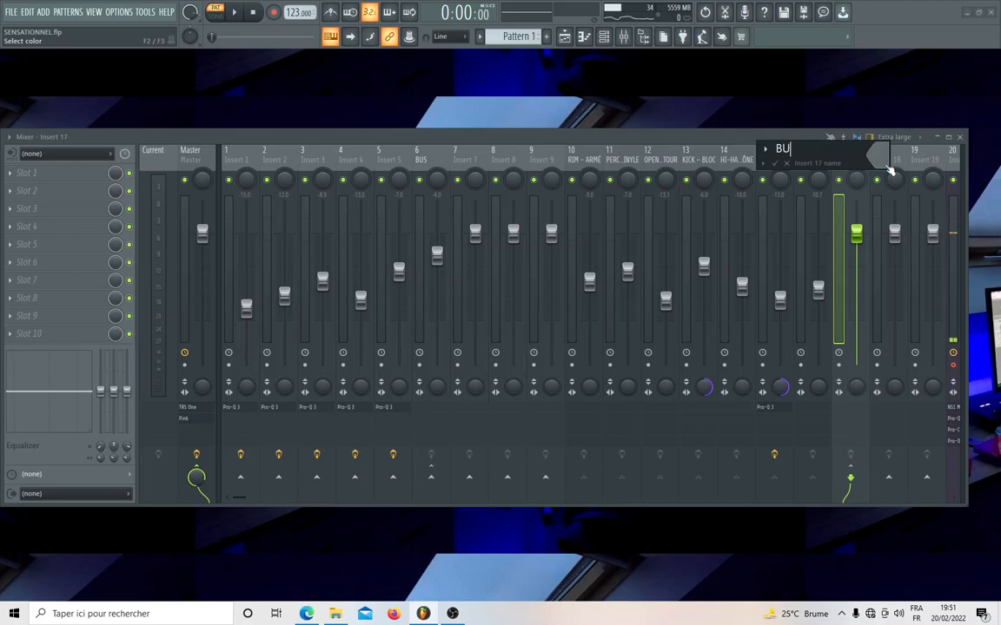
{"action": "key", "text": "Return"}
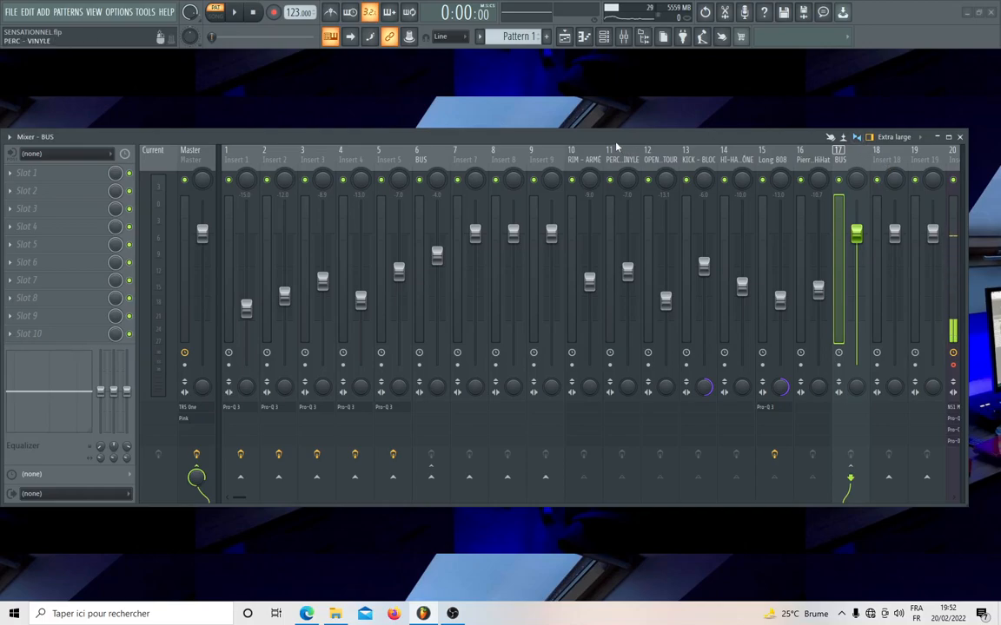
{"action": "key", "text": "space"}
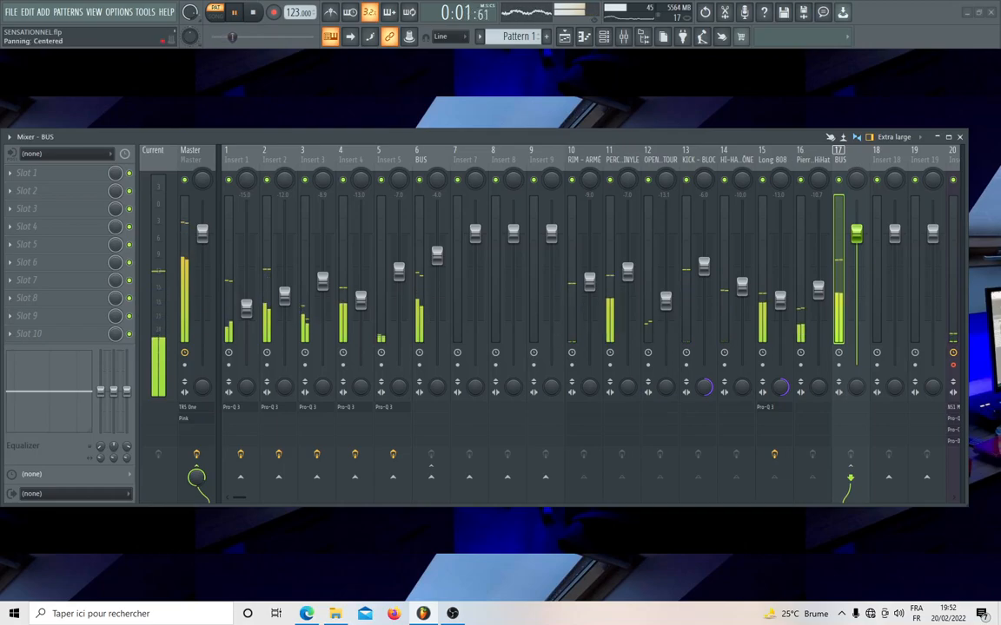